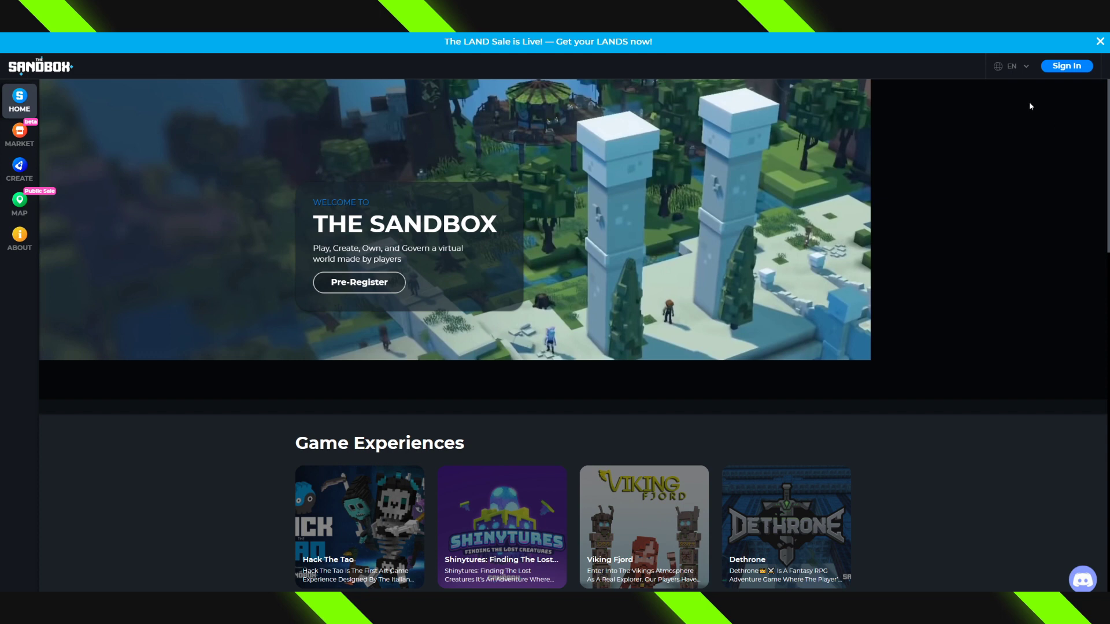
Sign in to The Sandbox with the Metamask wallet and sign the identity verification message
click(1054, 68)
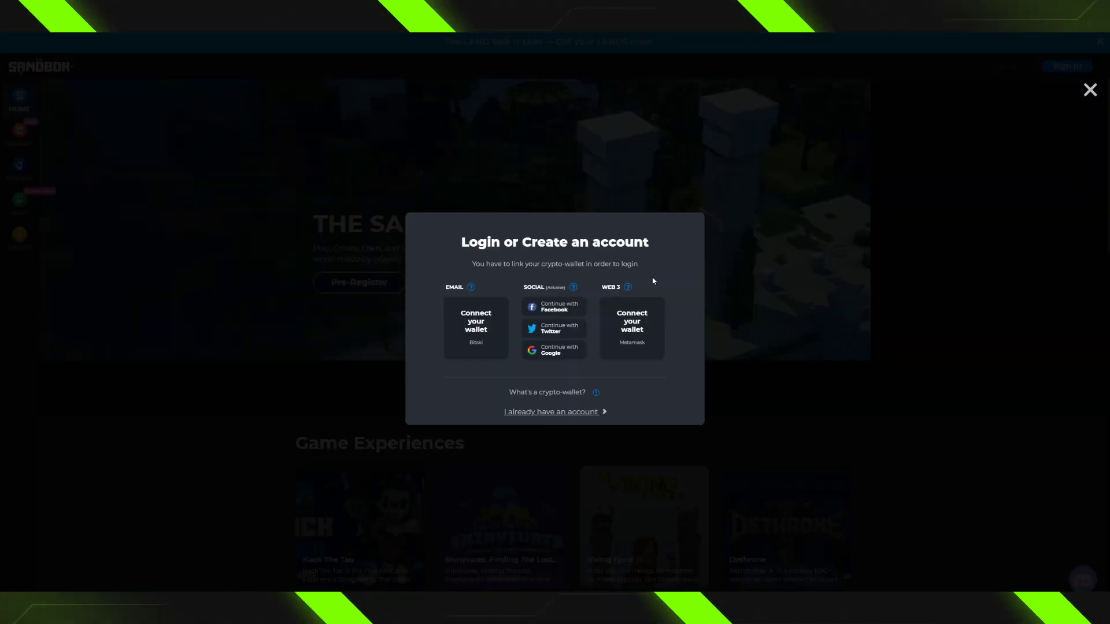
click(638, 339)
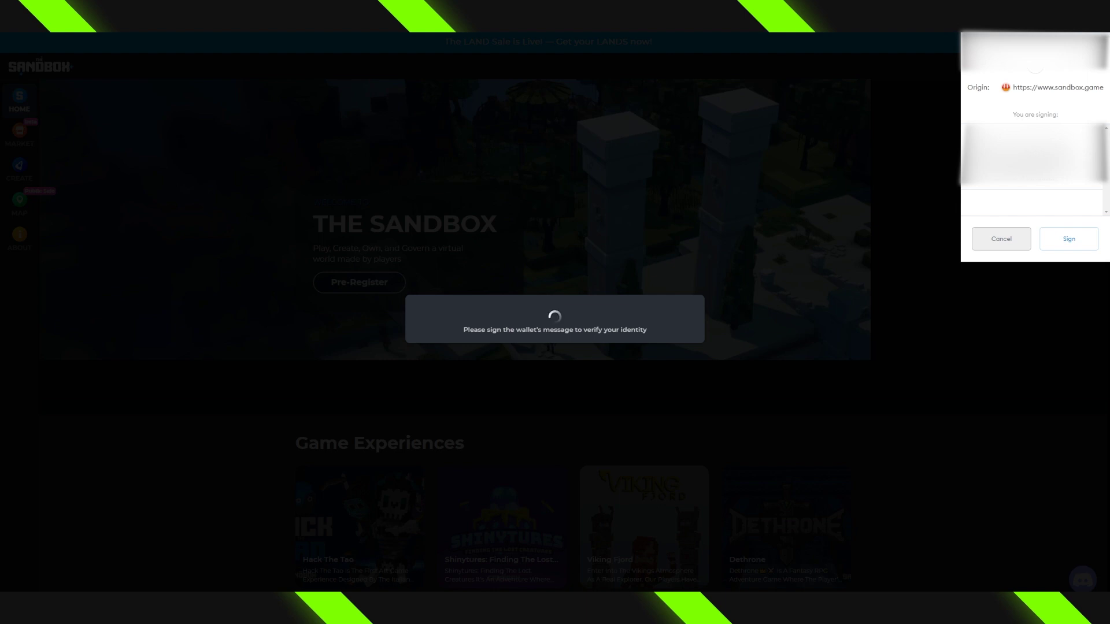
click(1064, 243)
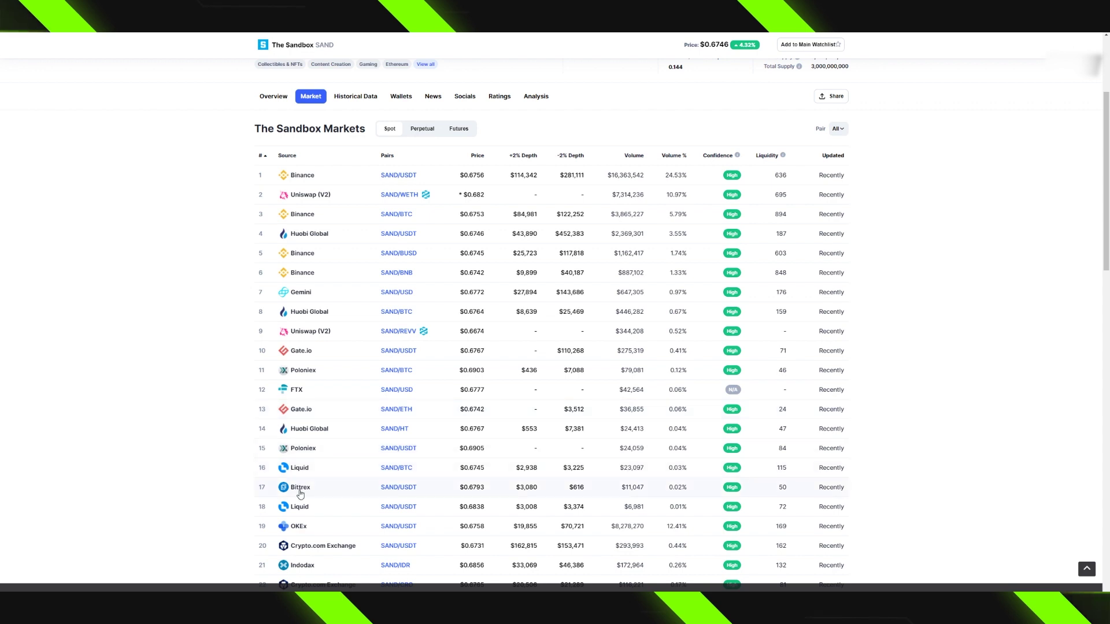
Look through the exchanges listing SAND on CoinMarketCap and the Innovators area of The Sandbox LAND map
scroll(303, 495, down, 1)
scroll(303, 494, down, 1)
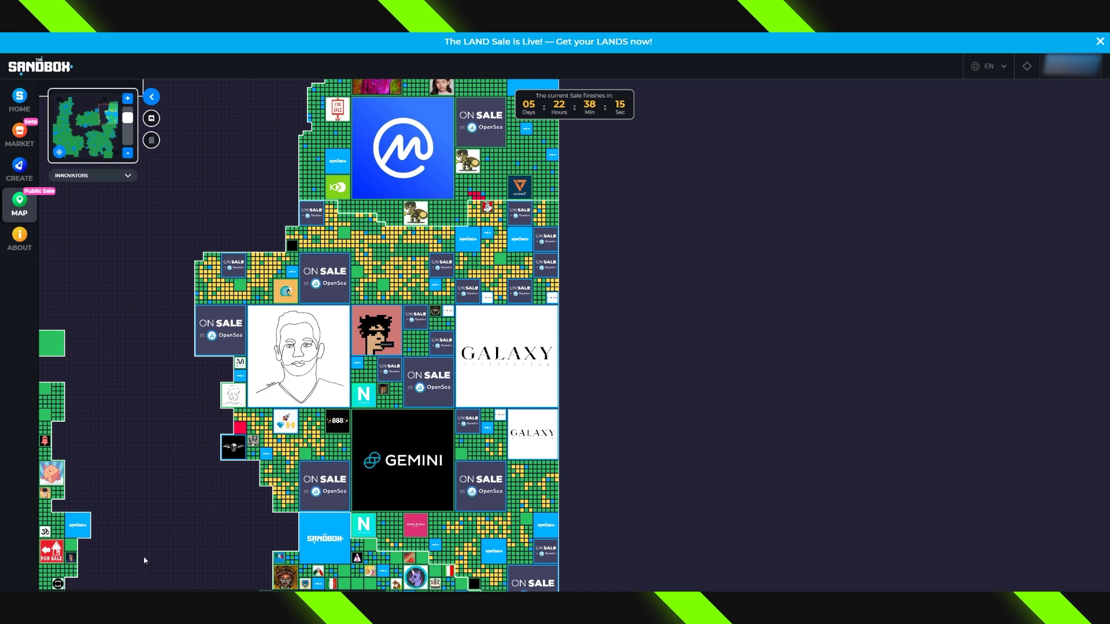
click(399, 283)
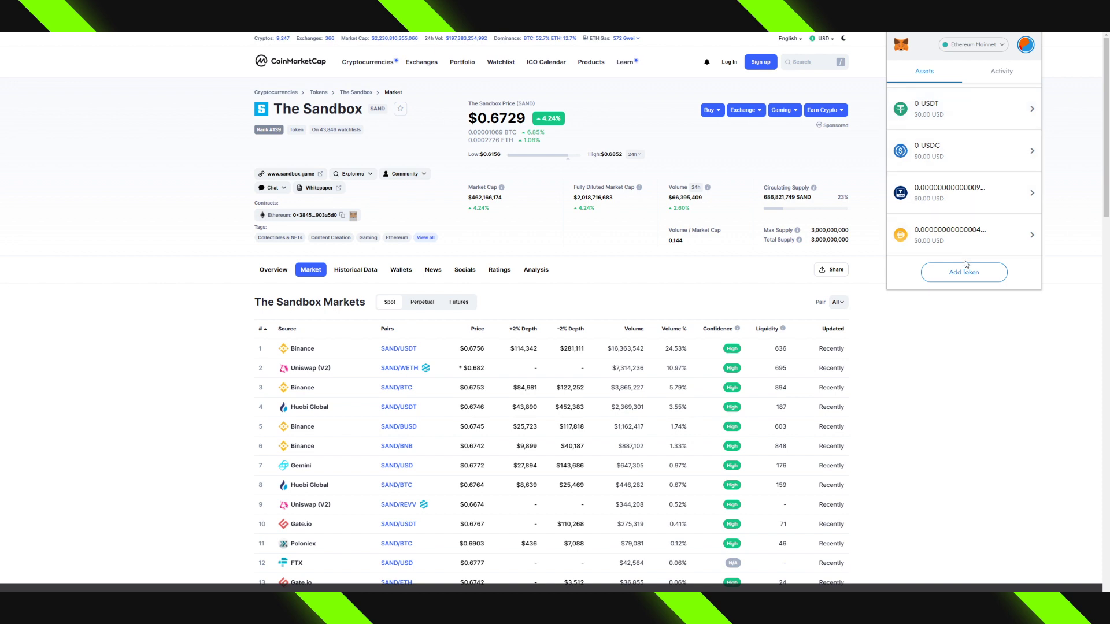
Add SAND to the MetaMask wallet as a custom token, using its Ethereum contract address from CoinMarketCap
click(959, 278)
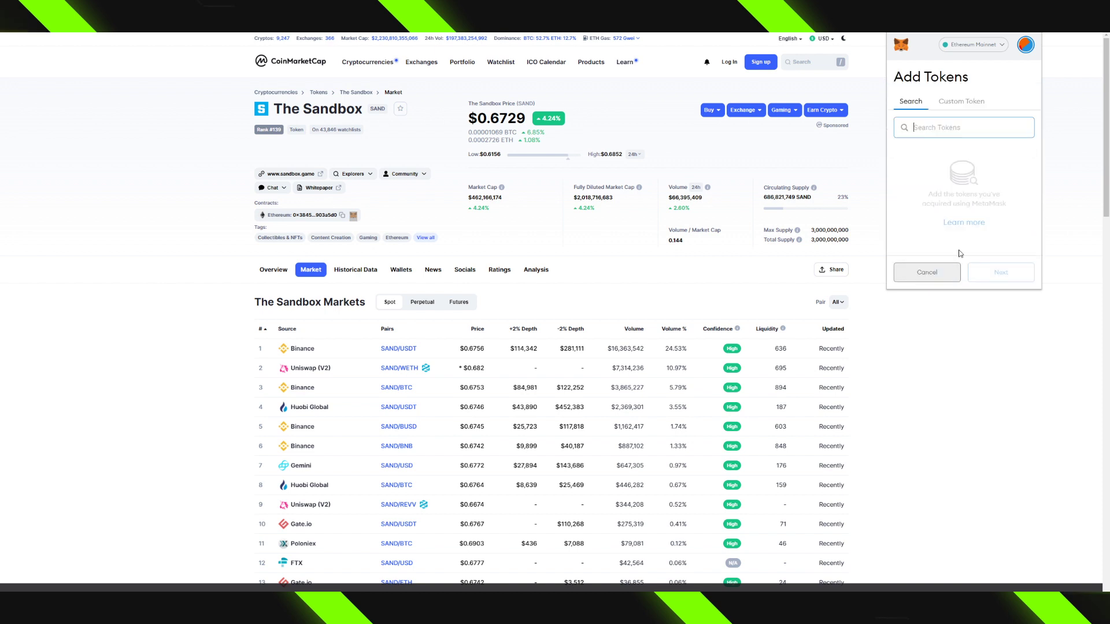
click(963, 108)
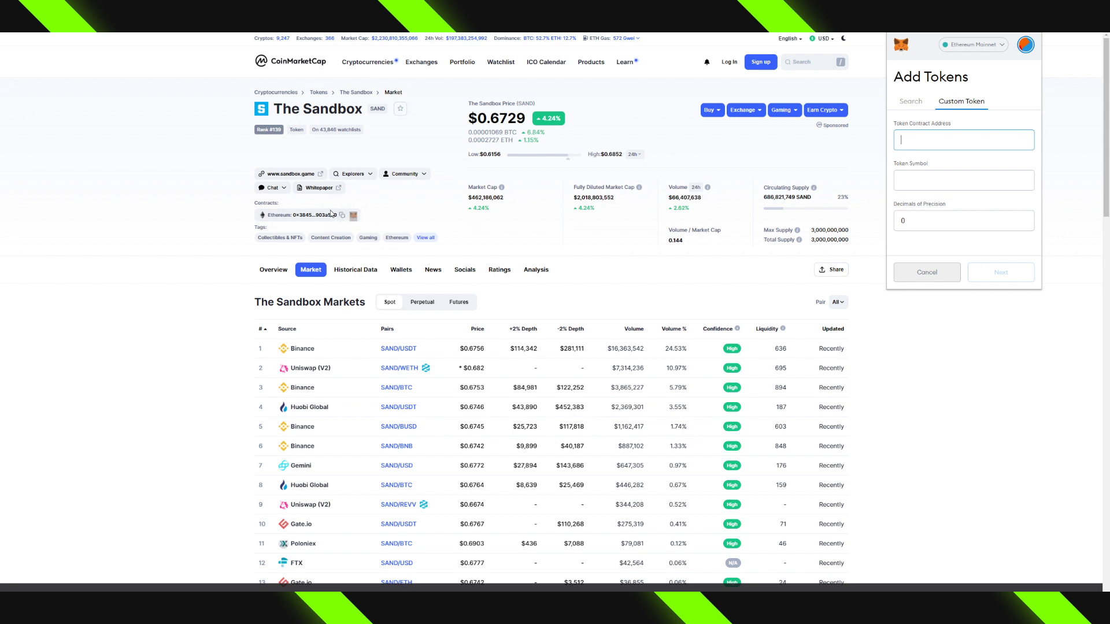
click(958, 143)
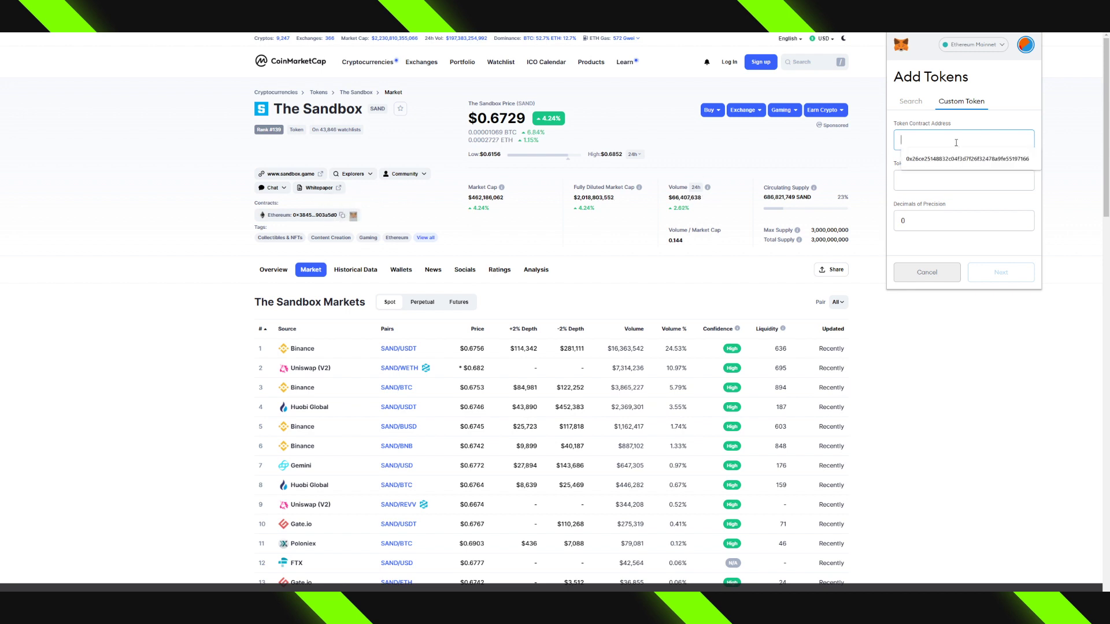
key(ctrl+v)
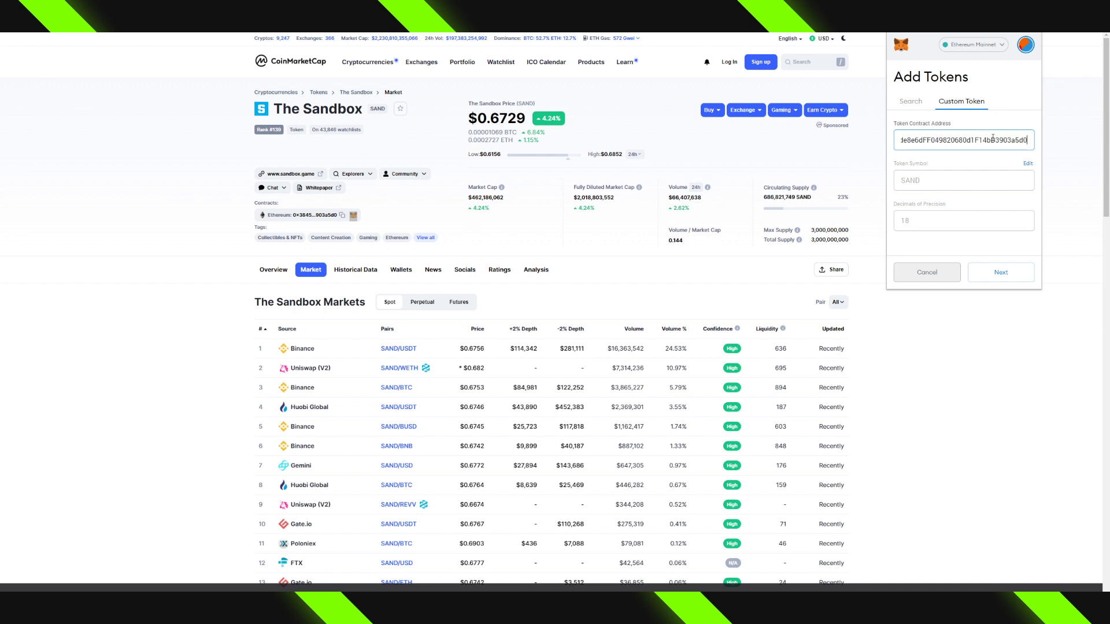
click(994, 270)
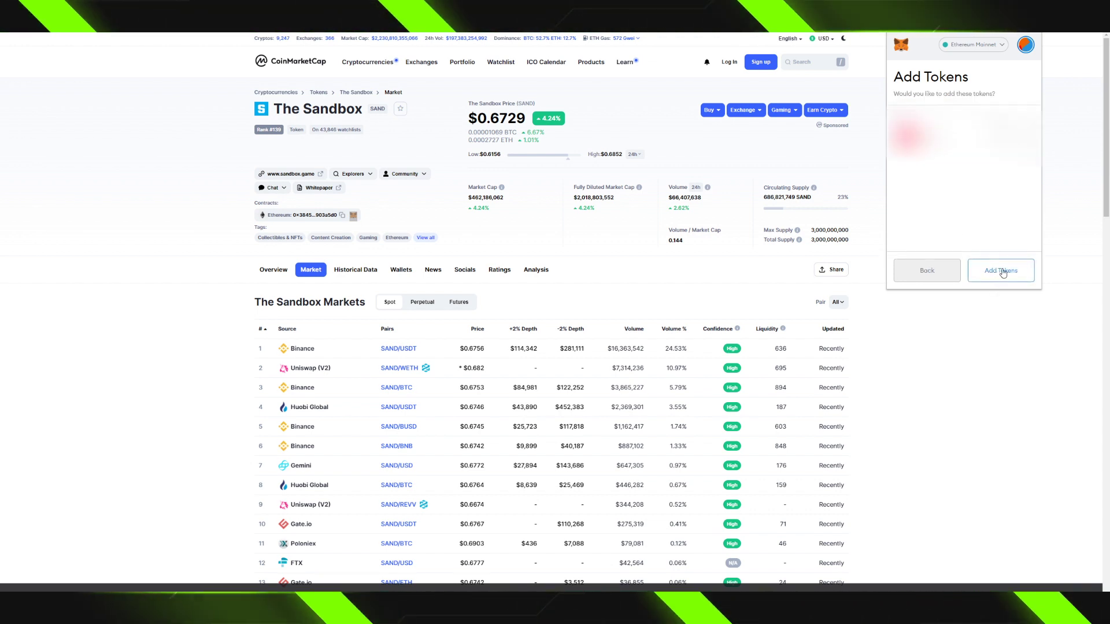
click(1003, 272)
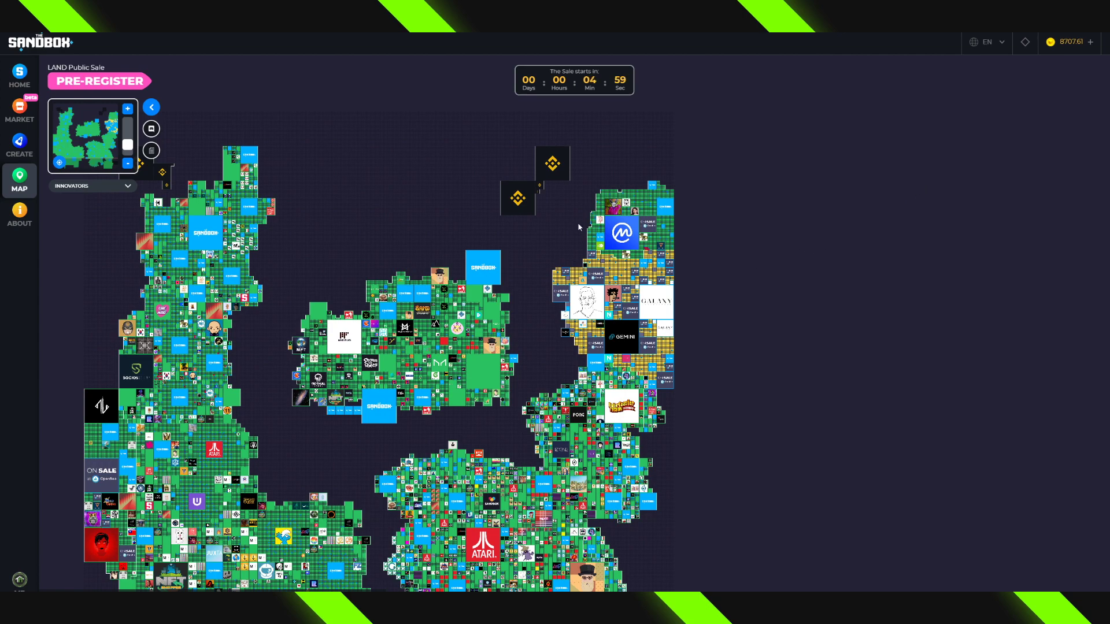
Examine the Innovators sale region around the Gemini and Galaxy estates on The Sandbox LAND map
drag(578, 227, 658, 163)
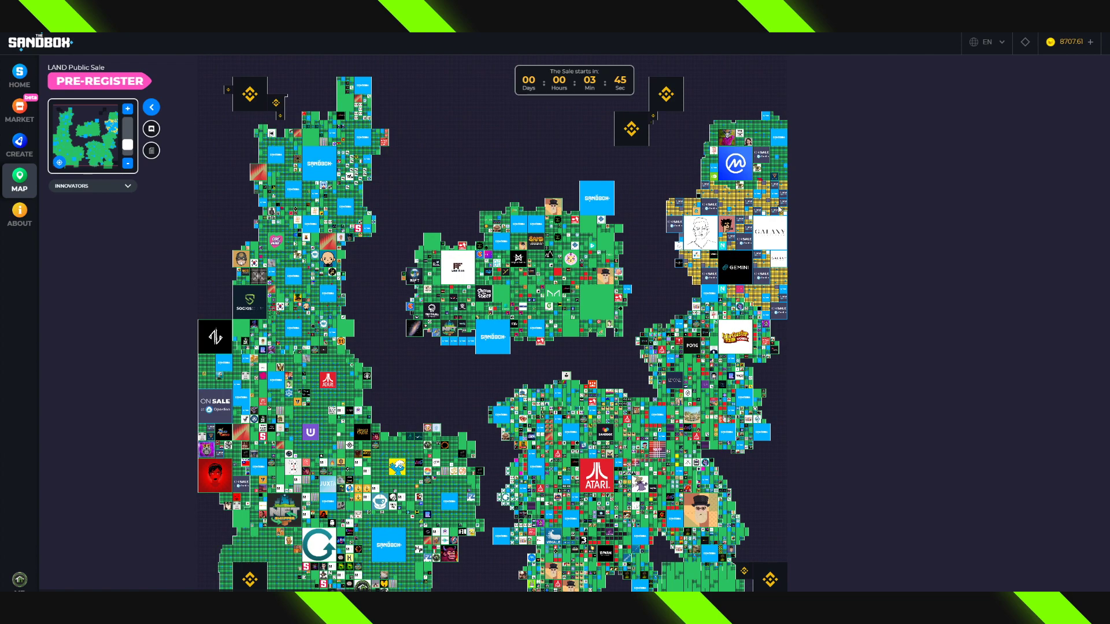
scroll(715, 219, up, 3)
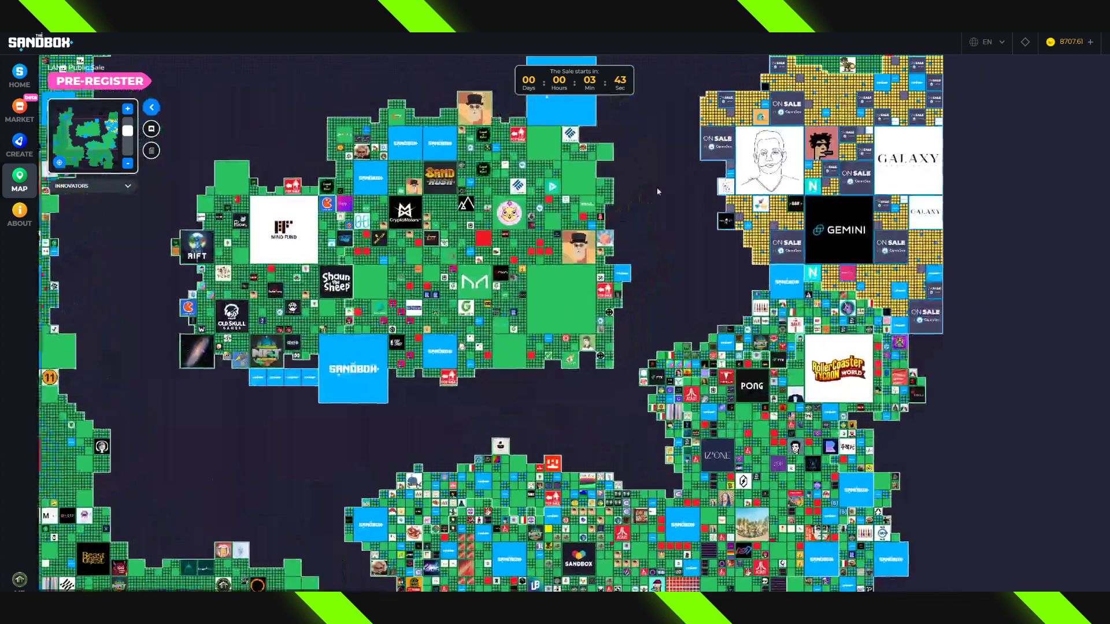
drag(656, 187, 464, 317)
scroll(466, 298, up, 1)
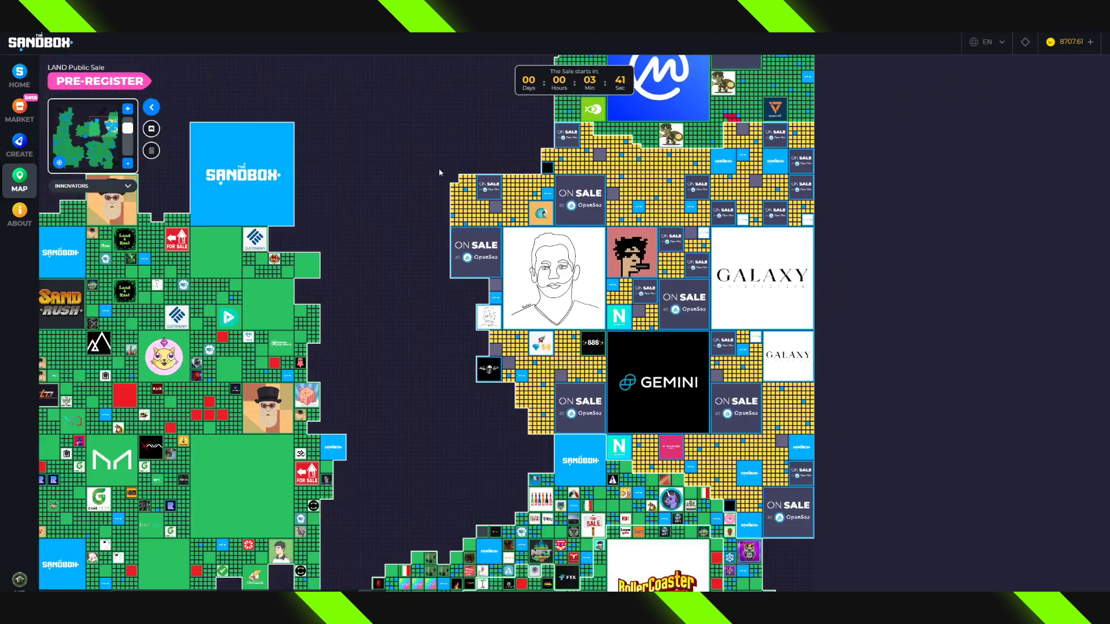
drag(430, 167, 341, 211)
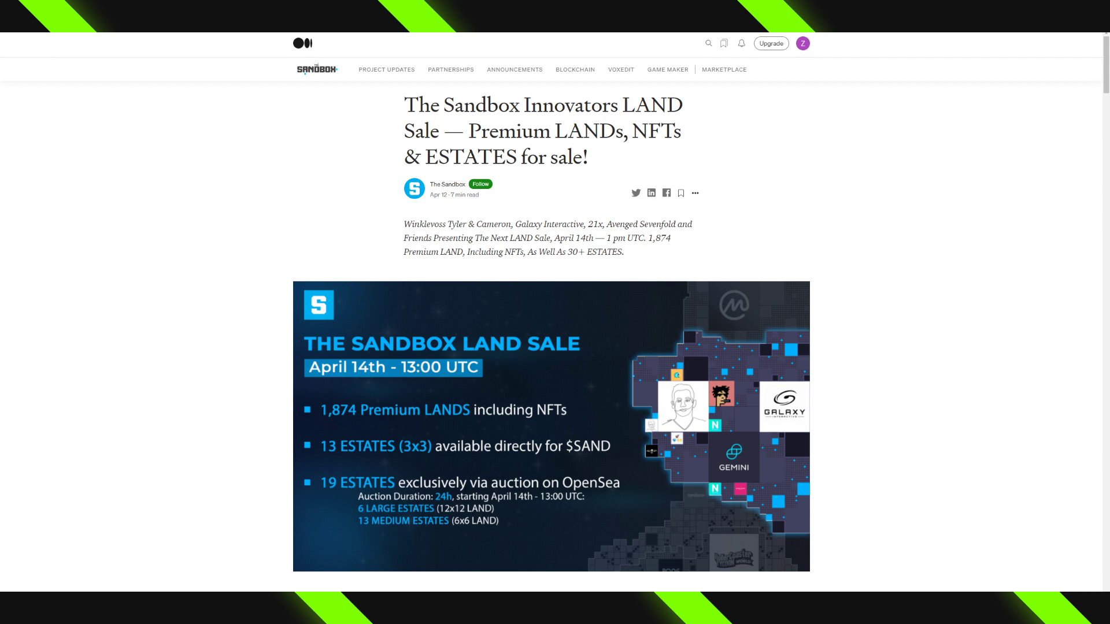
Read the Innovators LAND Sale article for the premium LAND and ESTATE offers, purchase steps and SAND prices
scroll(769, 208, down, 5)
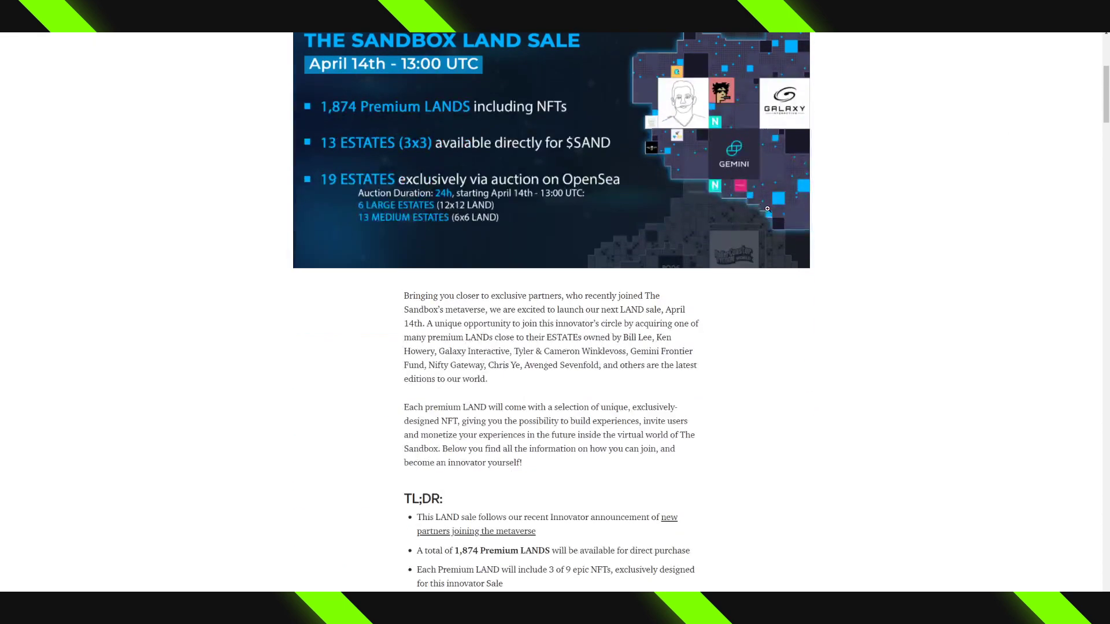
scroll(767, 208, down, 4)
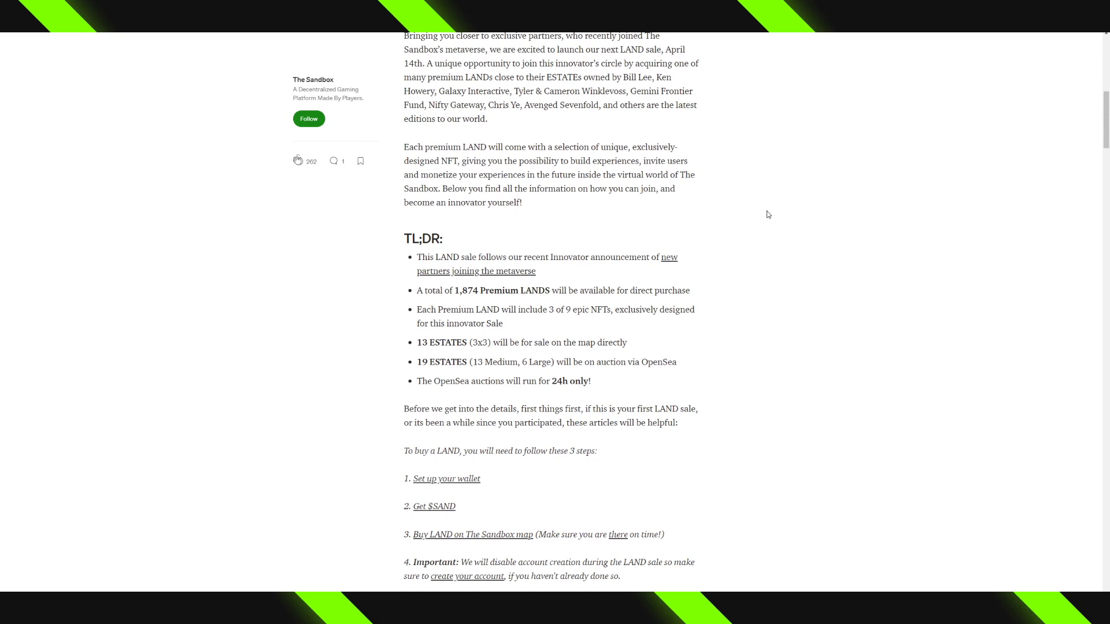
scroll(768, 215, up, 9)
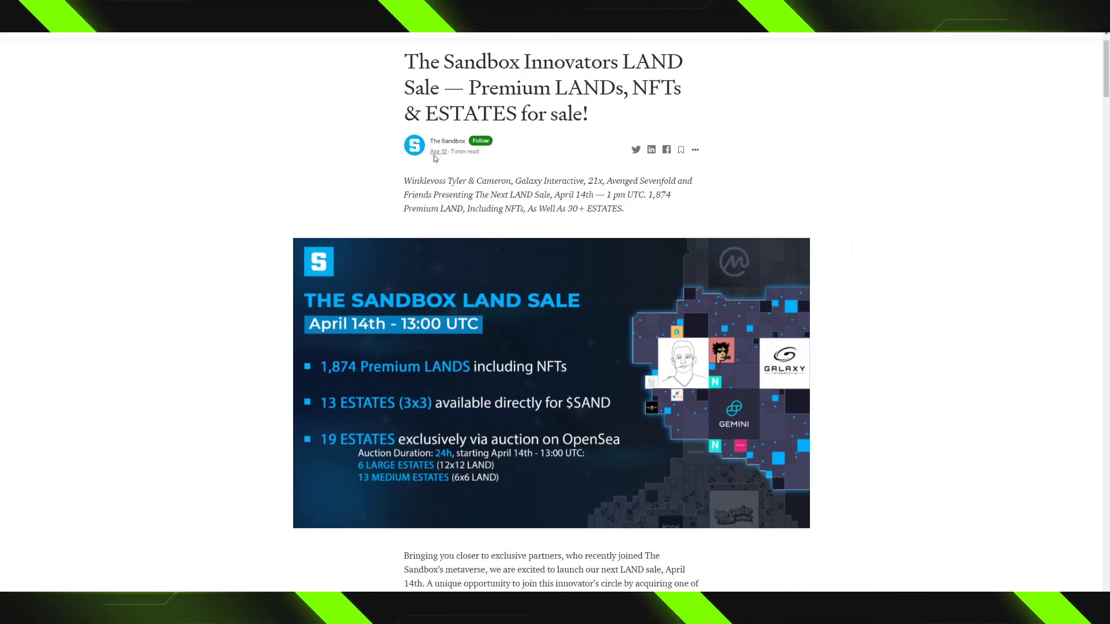
scroll(532, 201, down, 4)
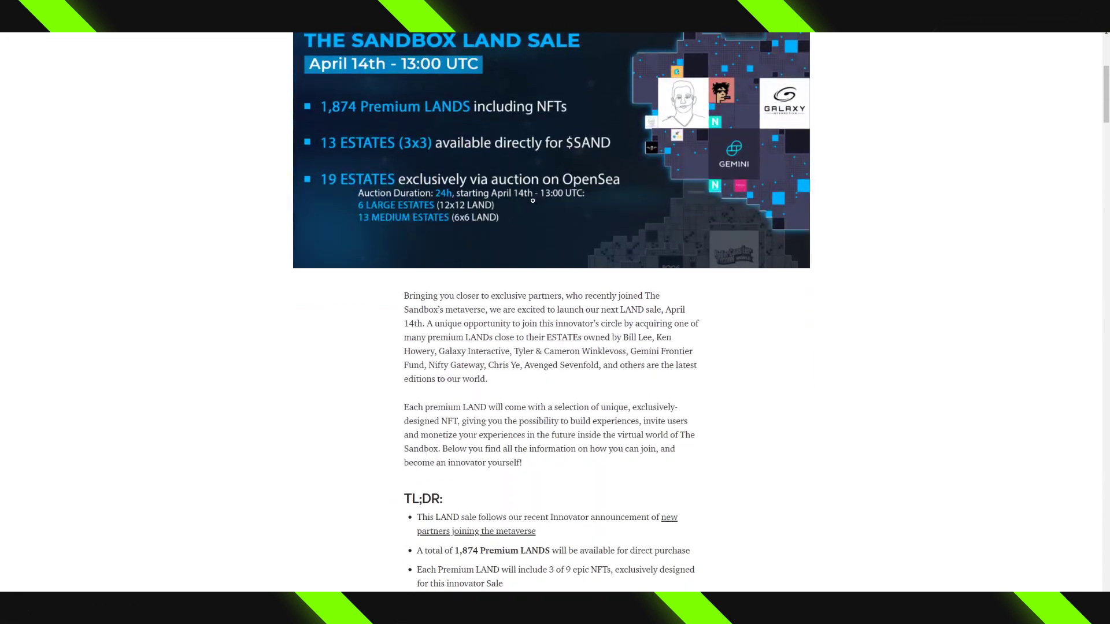
scroll(532, 201, down, 5)
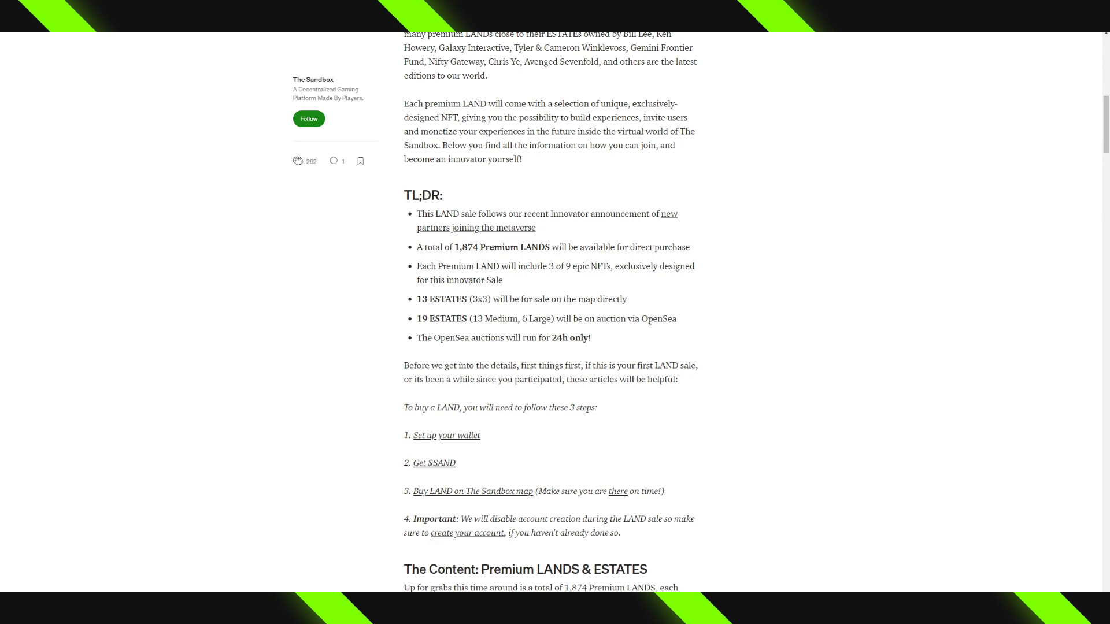
scroll(625, 319, down, 4)
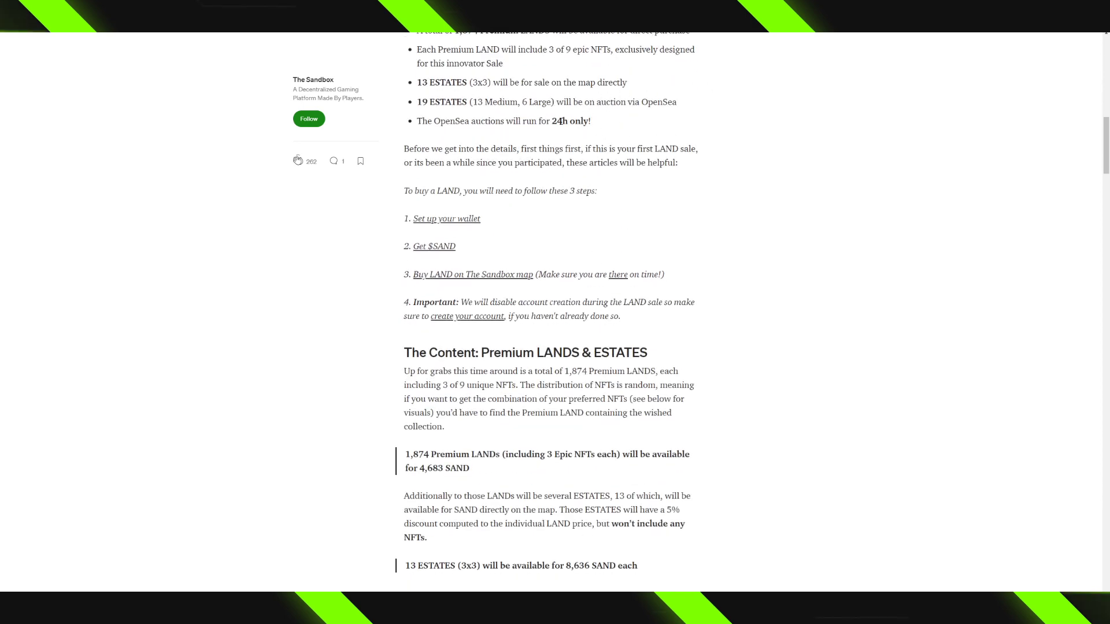
scroll(477, 77, up, 1)
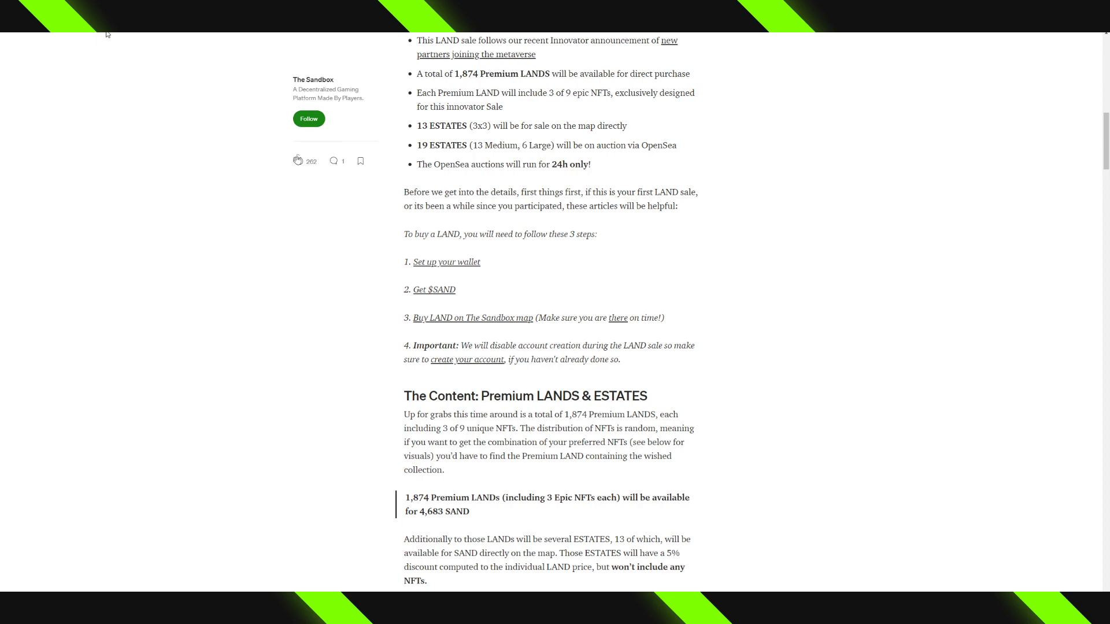
scroll(605, 188, down, 2)
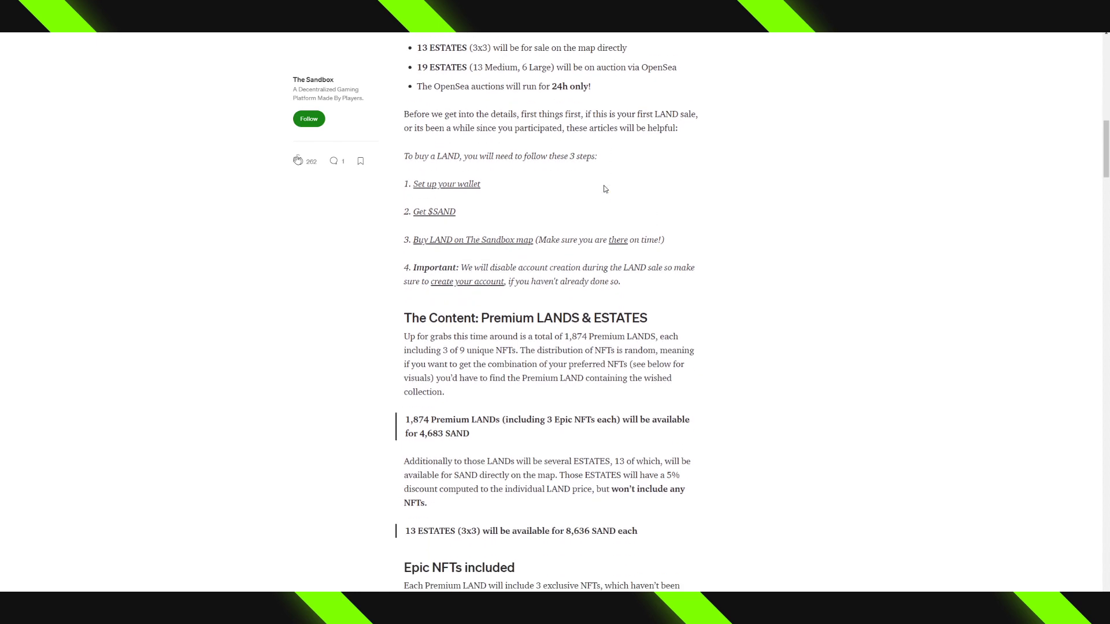
scroll(605, 188, down, 3)
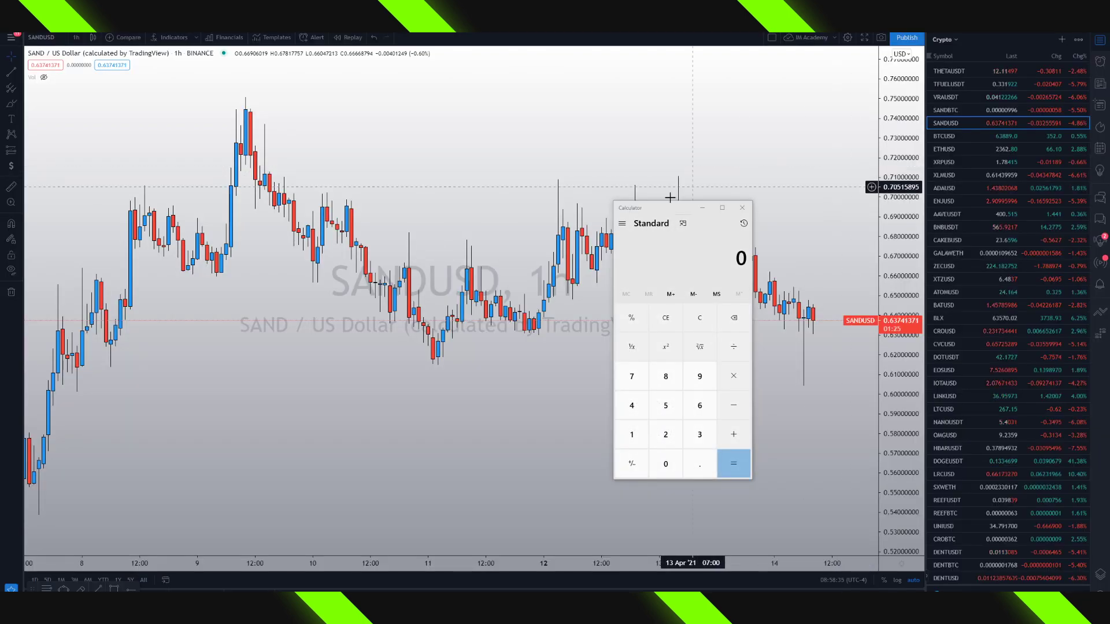
Calculate the dollar cost of a premium LAND in Calculator by multiplying 4683 by 0.64
text(4683)
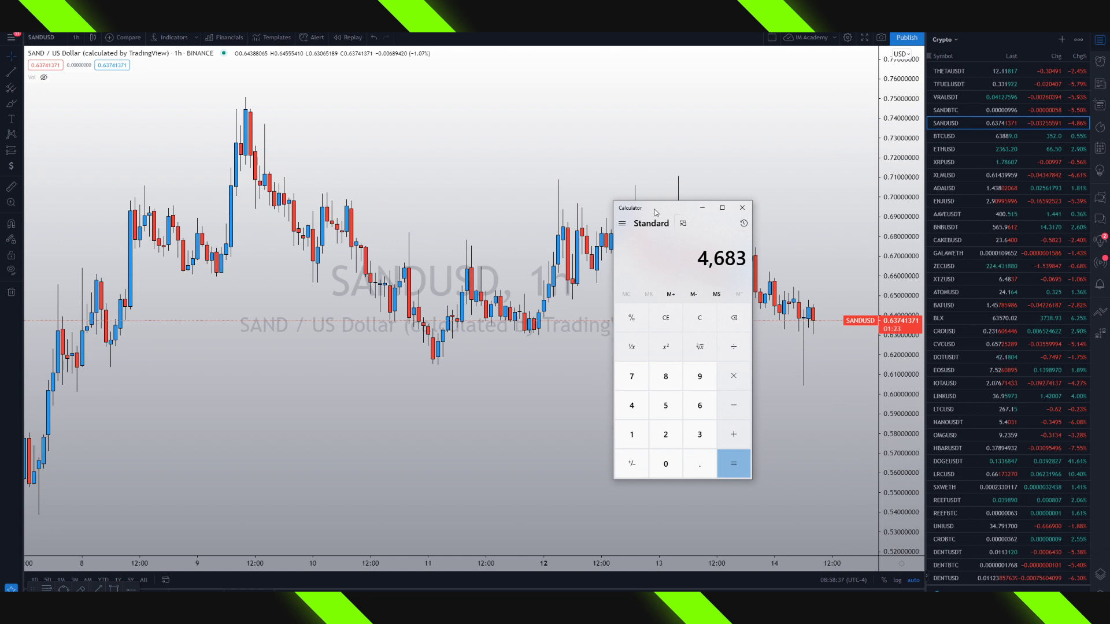
key(asterisk)
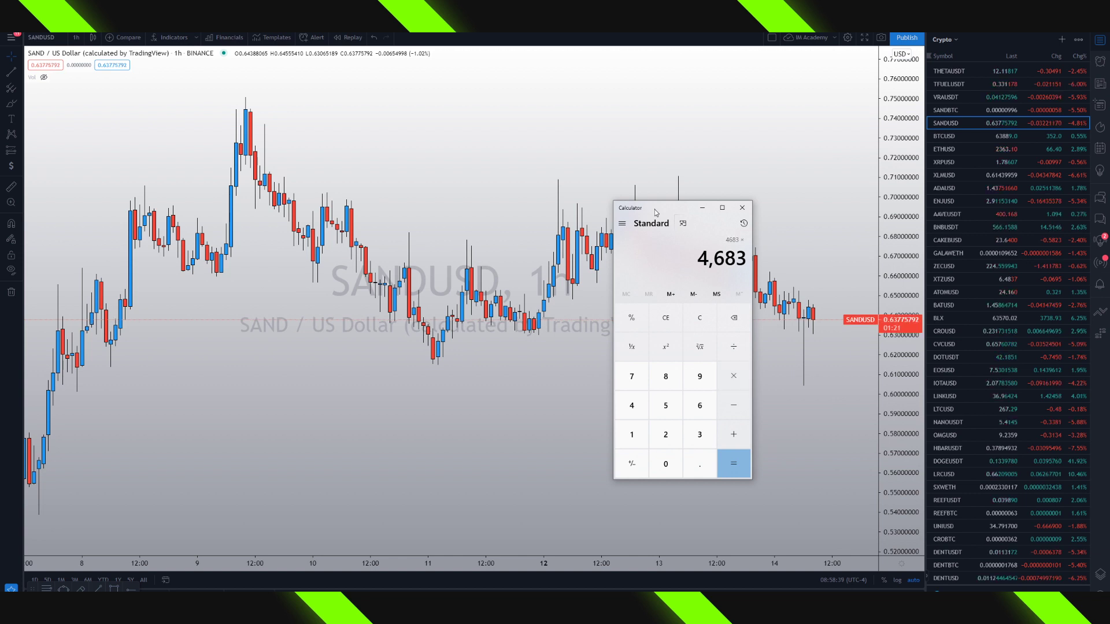
text(0.64)
key(Return)
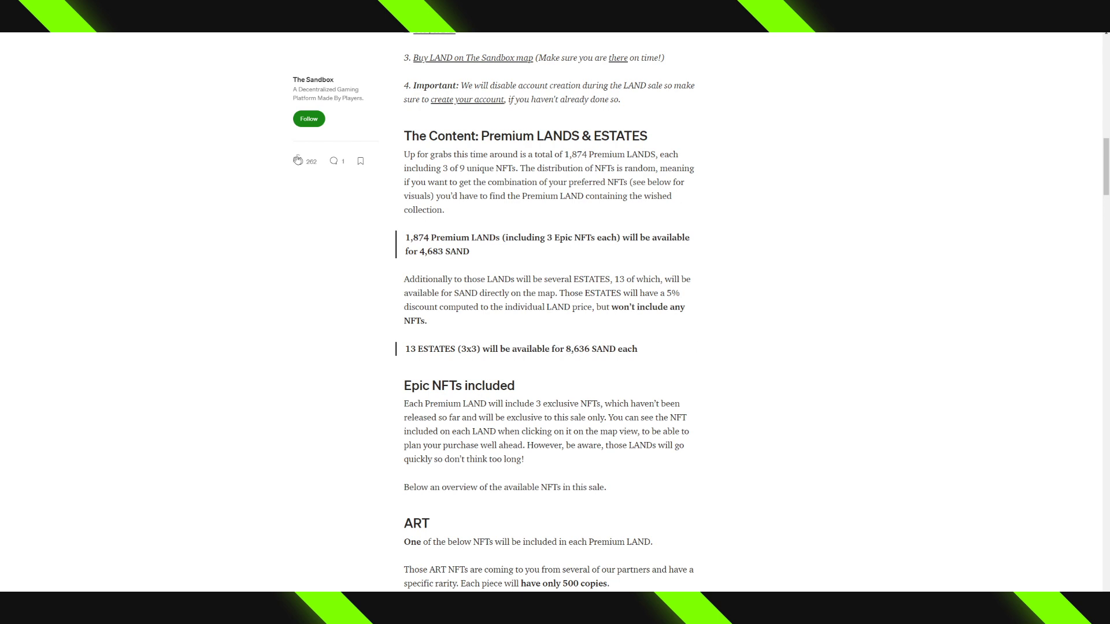
Clear the calculator and work out the dollar cost of a 3x3 ESTATE by multiplying 0.64 by 8636
key(alt+Tab)
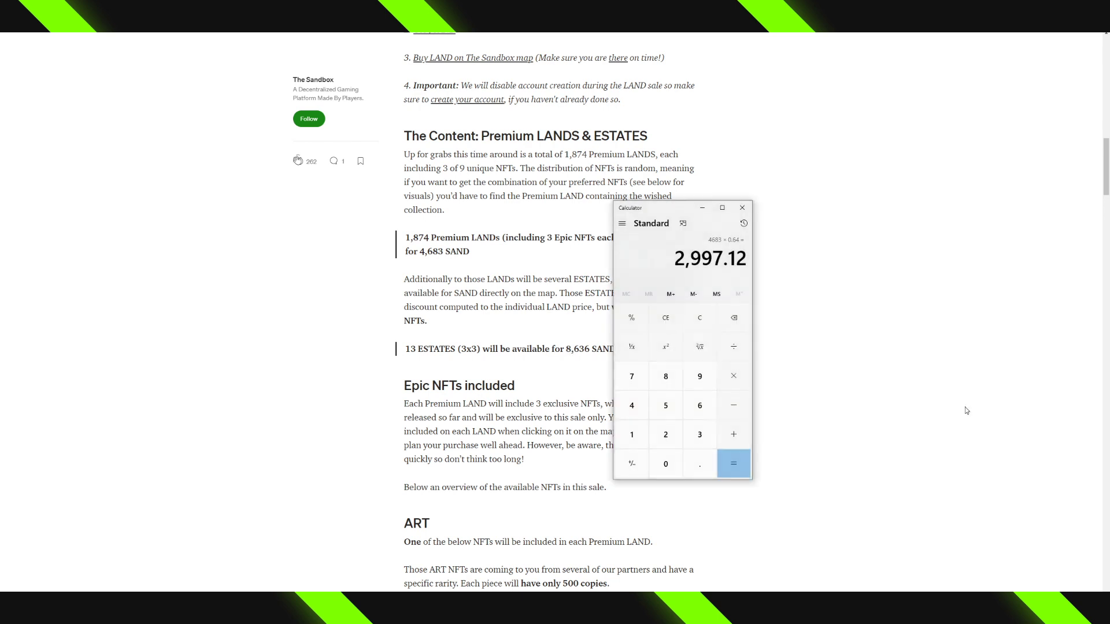
click(667, 326)
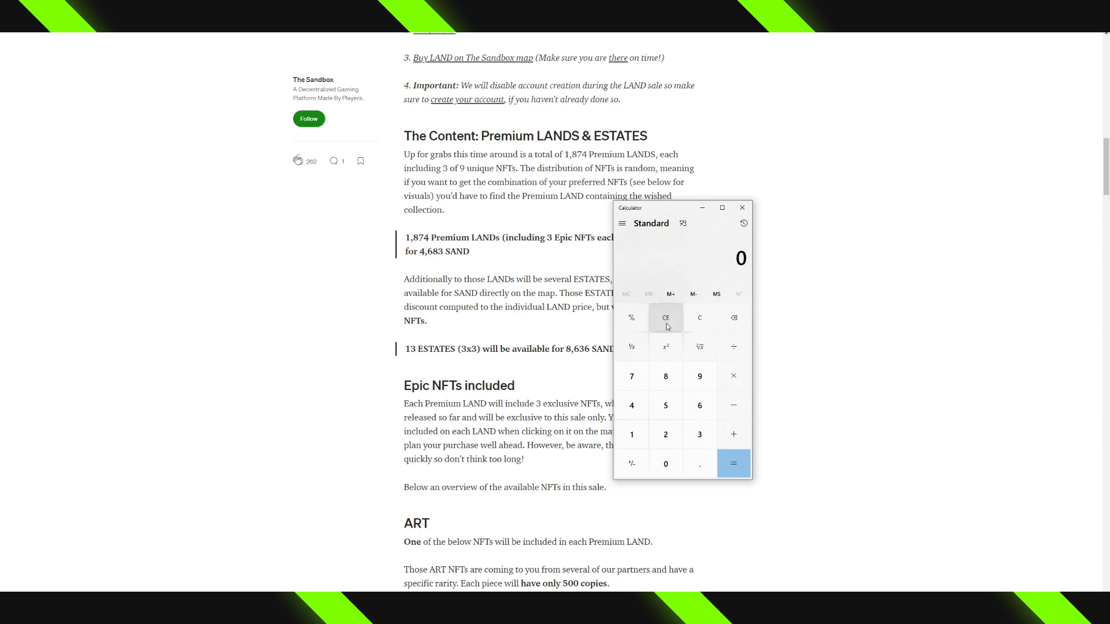
text(.64*)
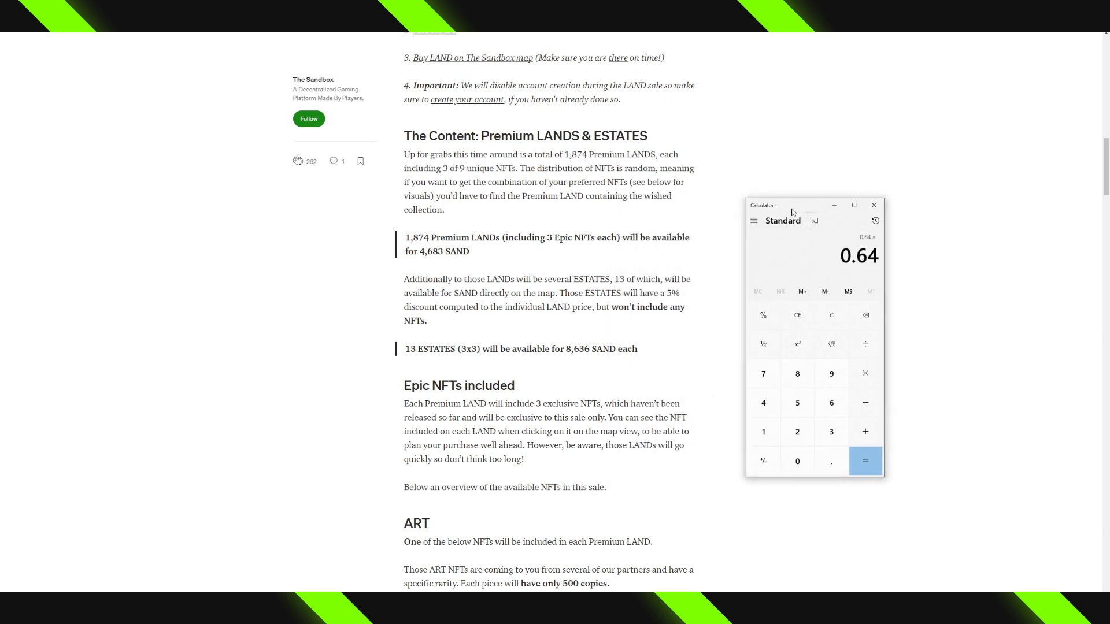
key(8)
key(6)
key(3)
key(6)
key(Return)
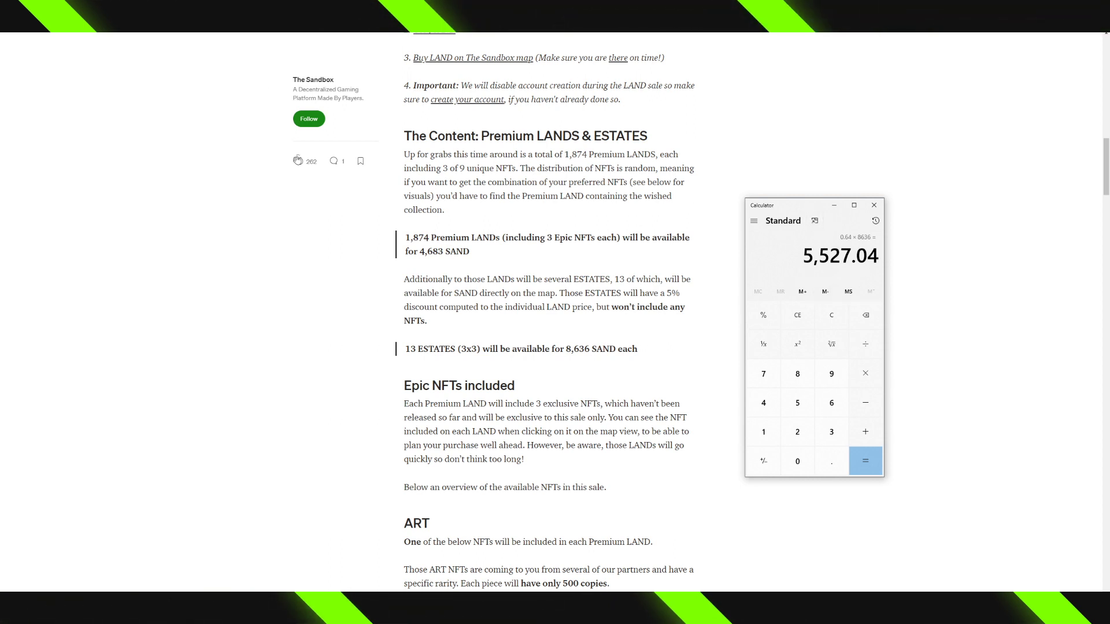
Switch back to The Sandbox map, select the 3x3 estate at 129, 54 in the Innovators region and start buying it
key(alt+Tab)
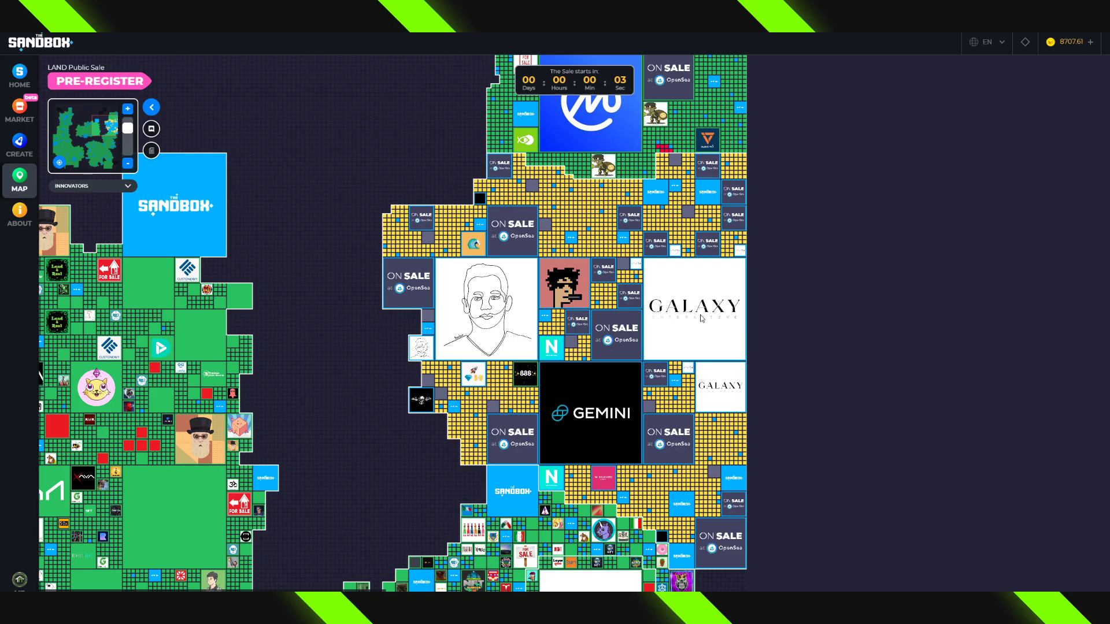
scroll(431, 374, up, 2)
drag(224, 412, 207, 391)
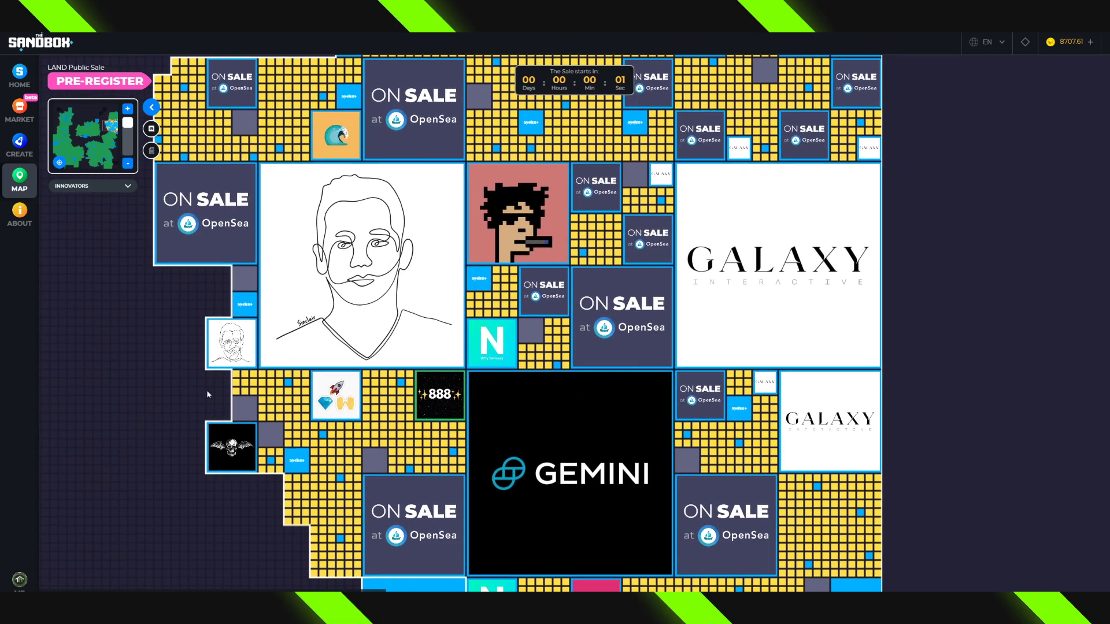
click(245, 411)
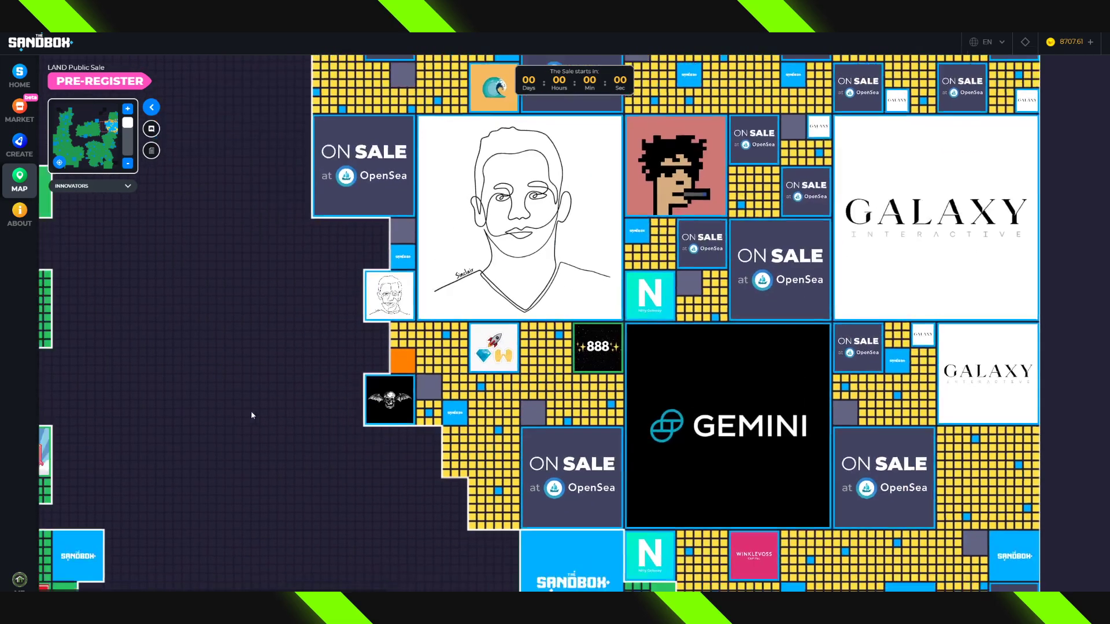
click(1020, 586)
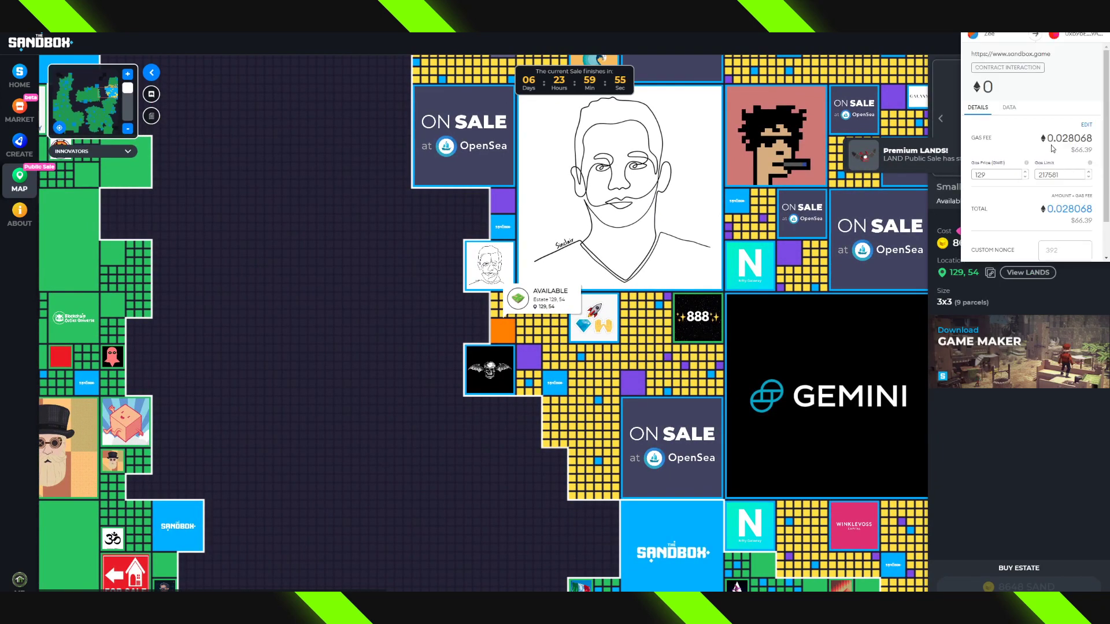
Set the transaction's gas price to 175 GWEI in the wallet's advanced fee settings, save it and confirm the estate purchase
scroll(1071, 185, down, 2)
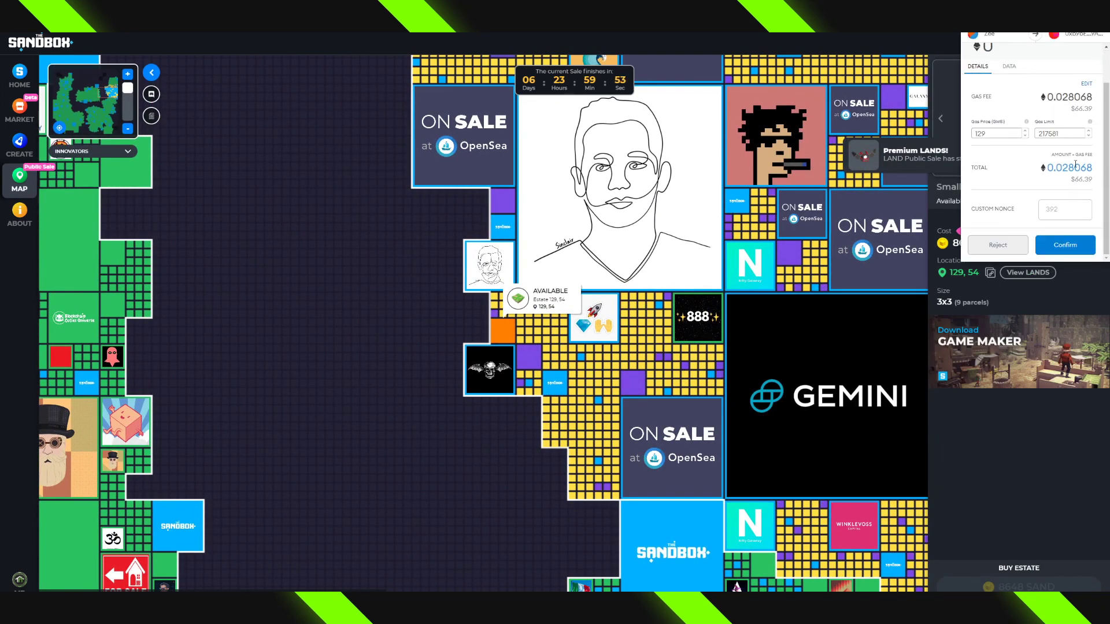
scroll(1076, 155, up, 2)
click(1086, 125)
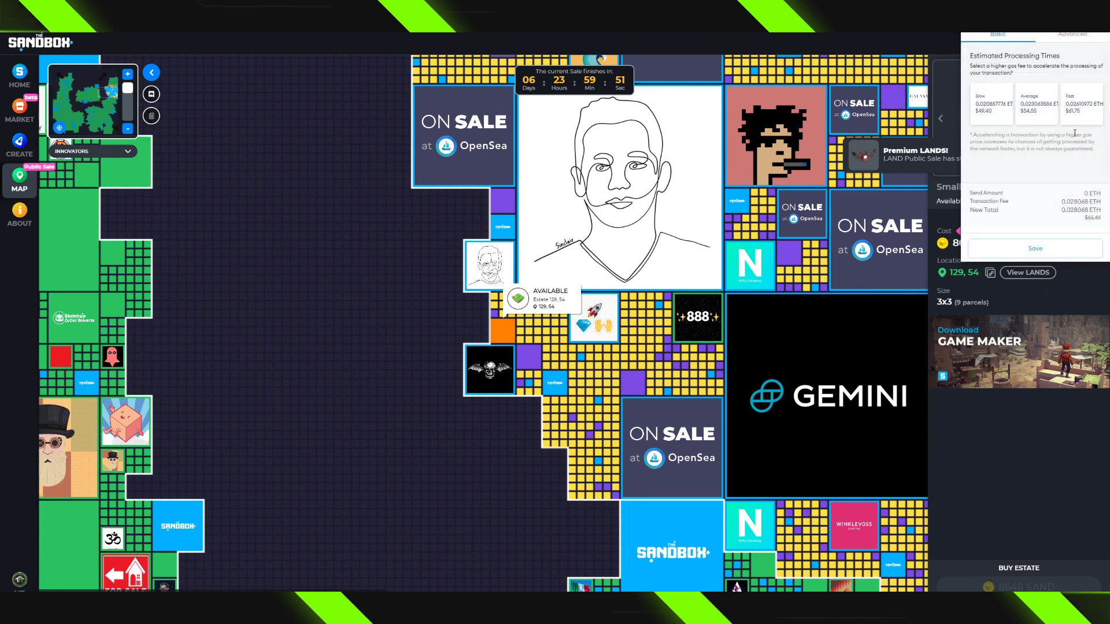
click(1072, 35)
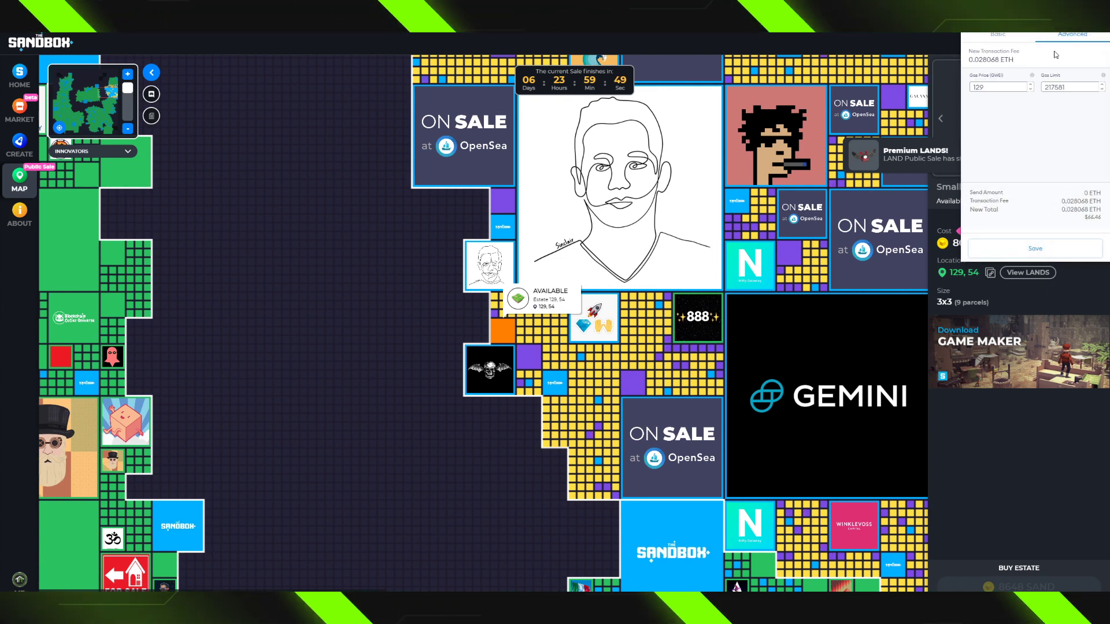
text(175)
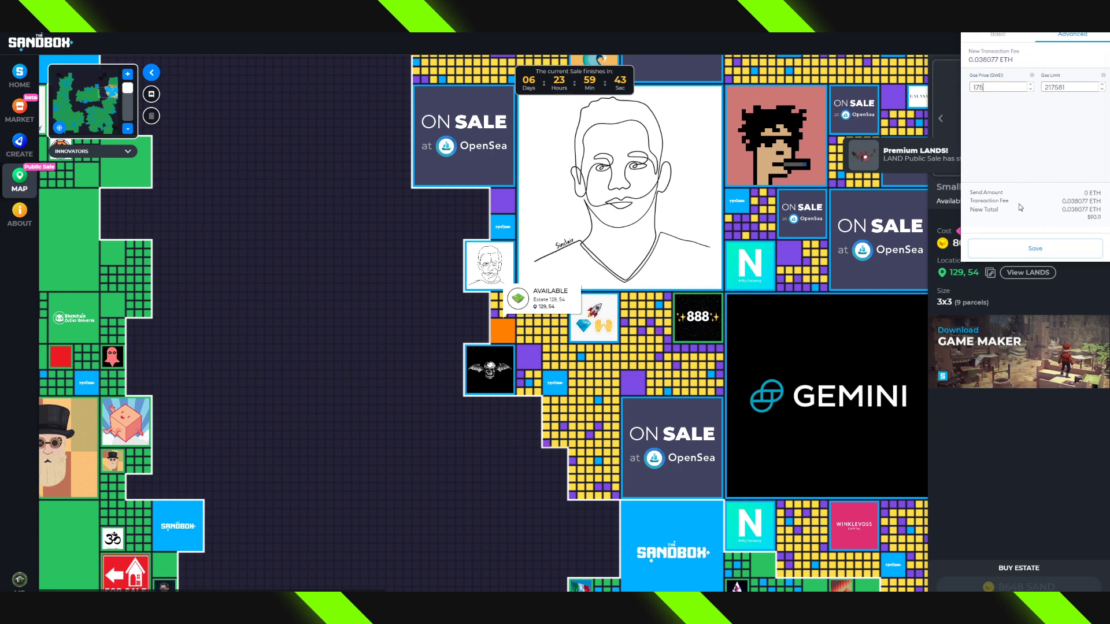
click(1030, 249)
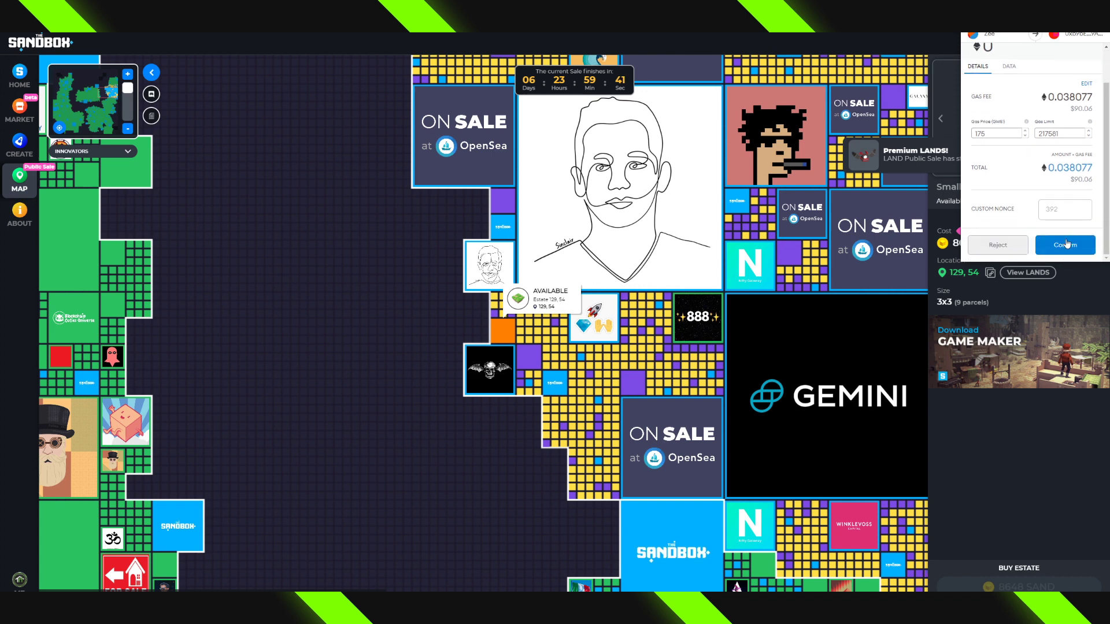
click(1065, 255)
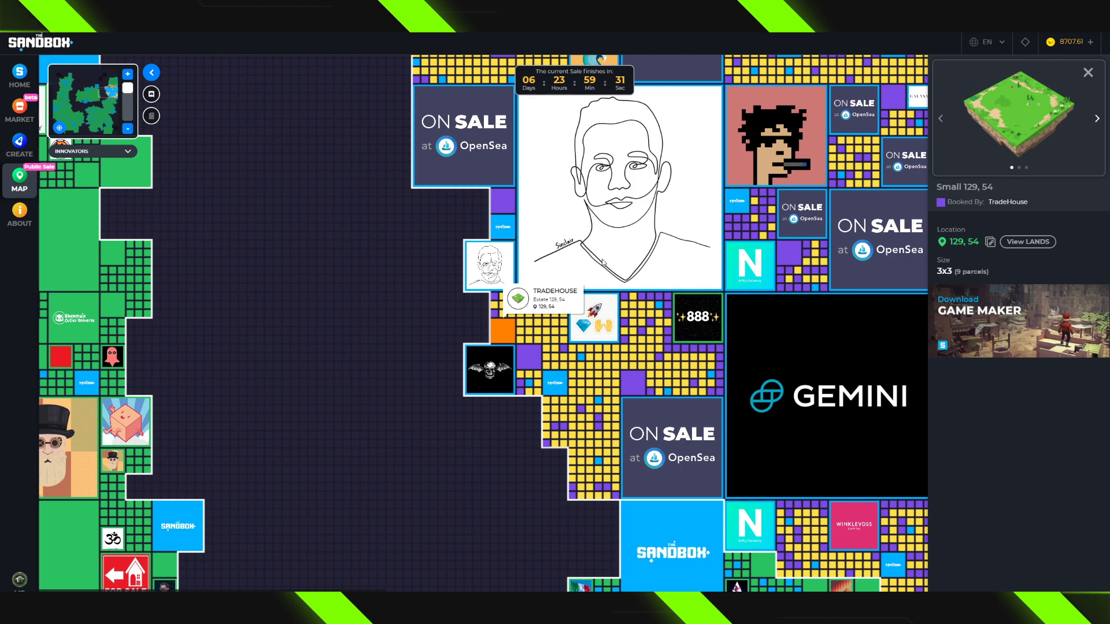
Try to buy the premium 1x1 LAND at 140, 50 for 4683 SAND and dismiss the purchase dialog
scroll(602, 262, down, 3)
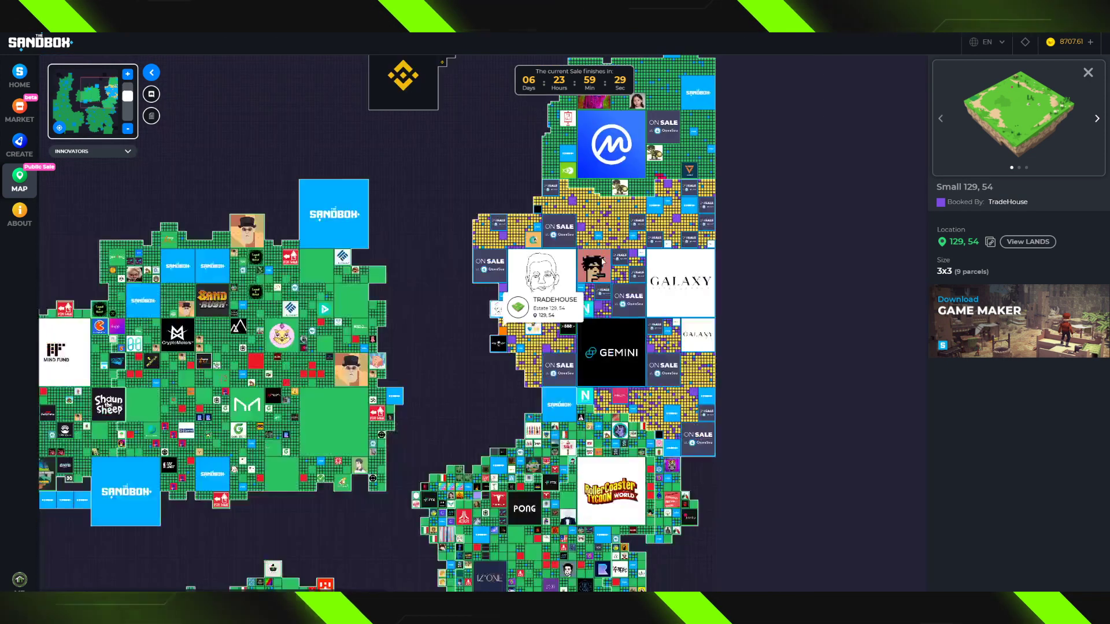
scroll(603, 262, up, 2)
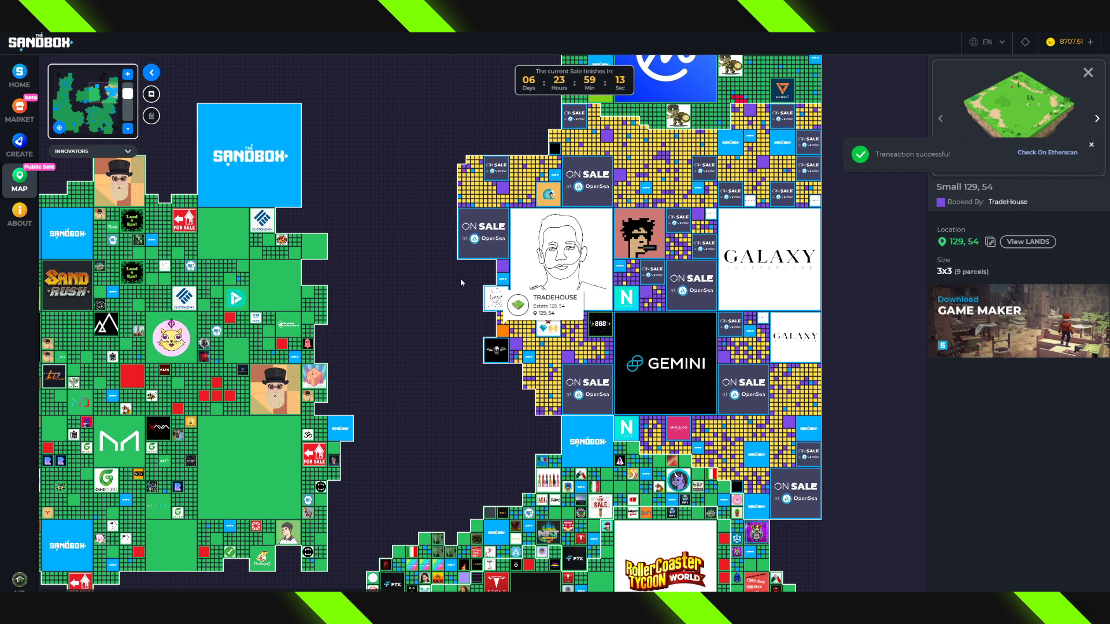
scroll(499, 367, up, 2)
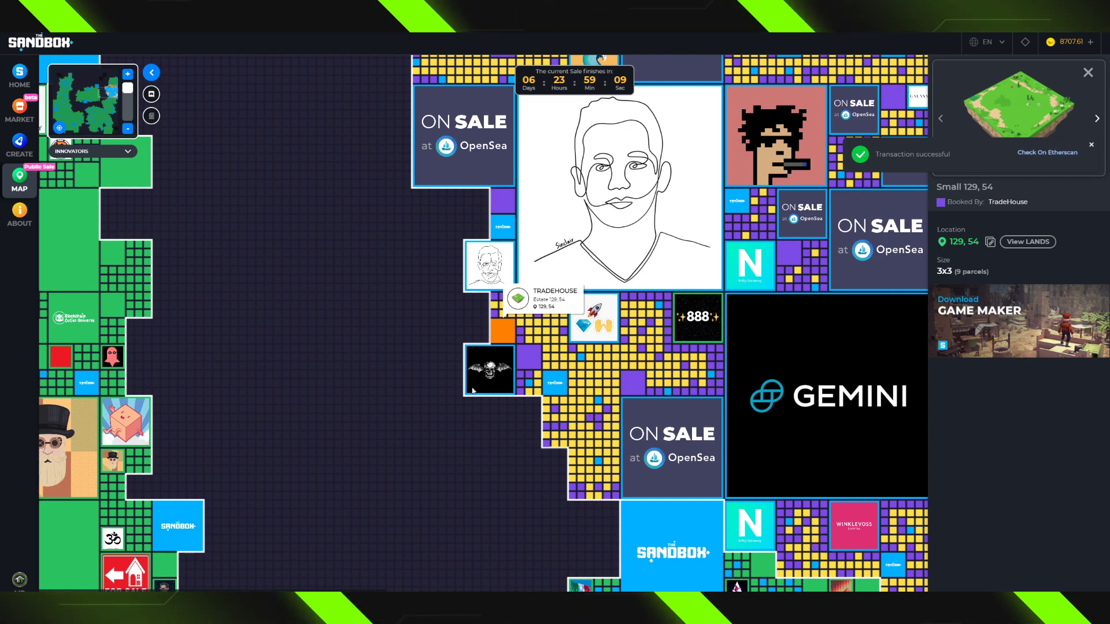
click(529, 357)
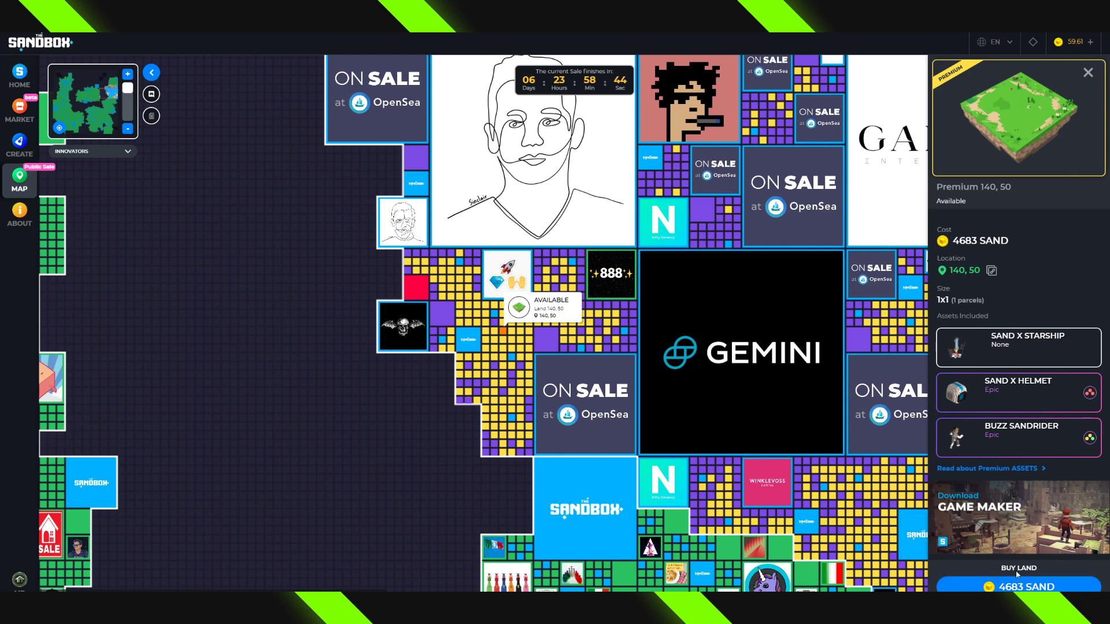
click(1008, 587)
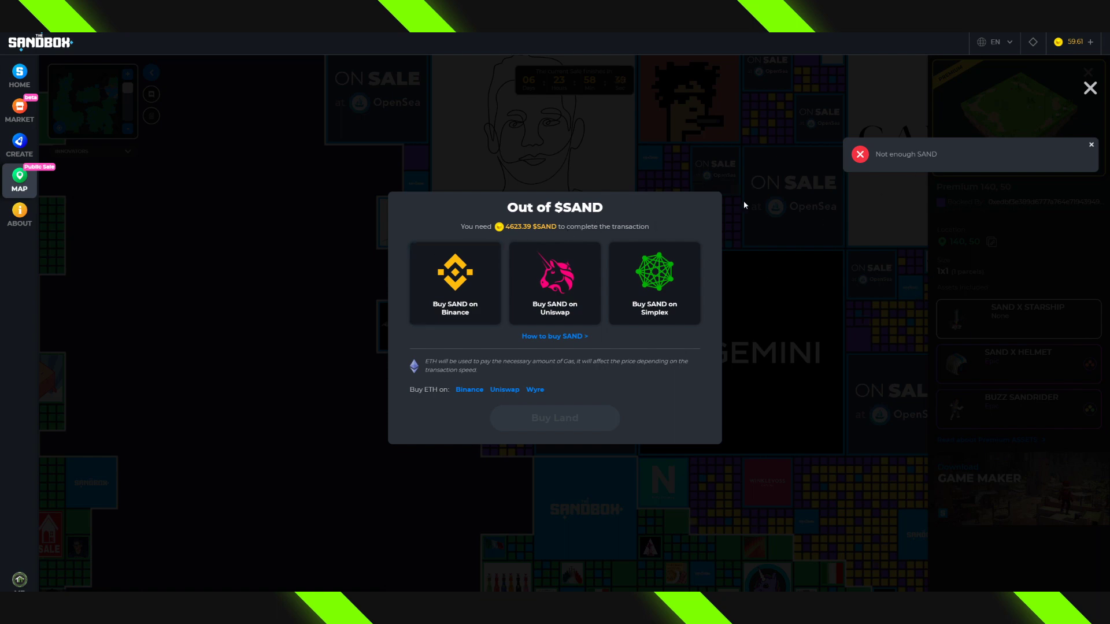
click(1090, 88)
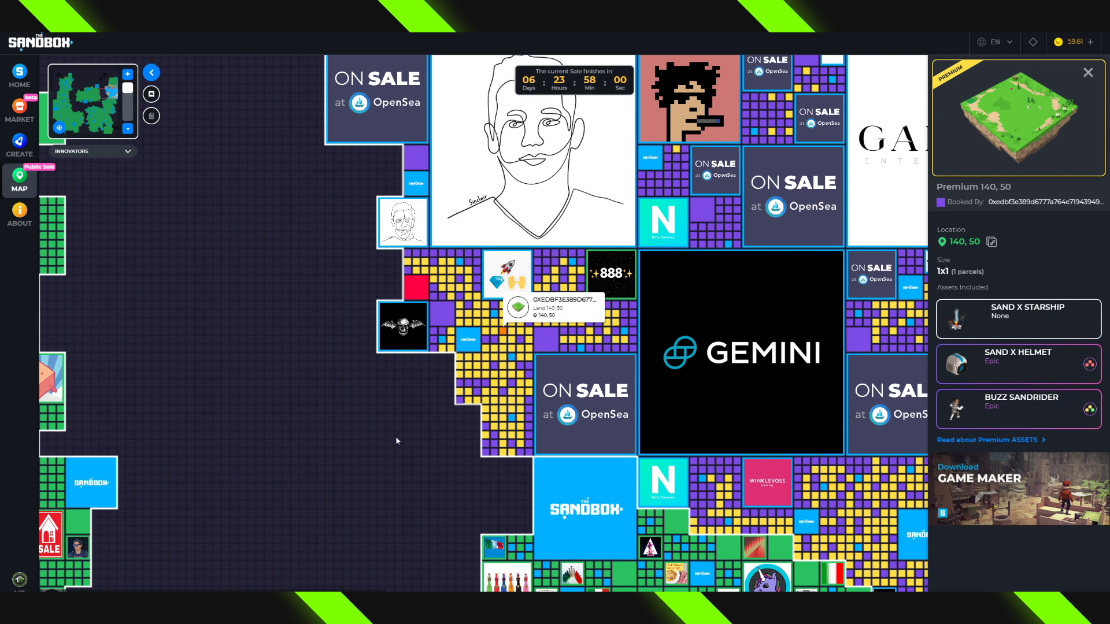
Examine the remaining parcels around the Gemini and Galaxy estates and the wider LAND map, and deselect the parcel at -153, 10
drag(397, 441, 282, 456)
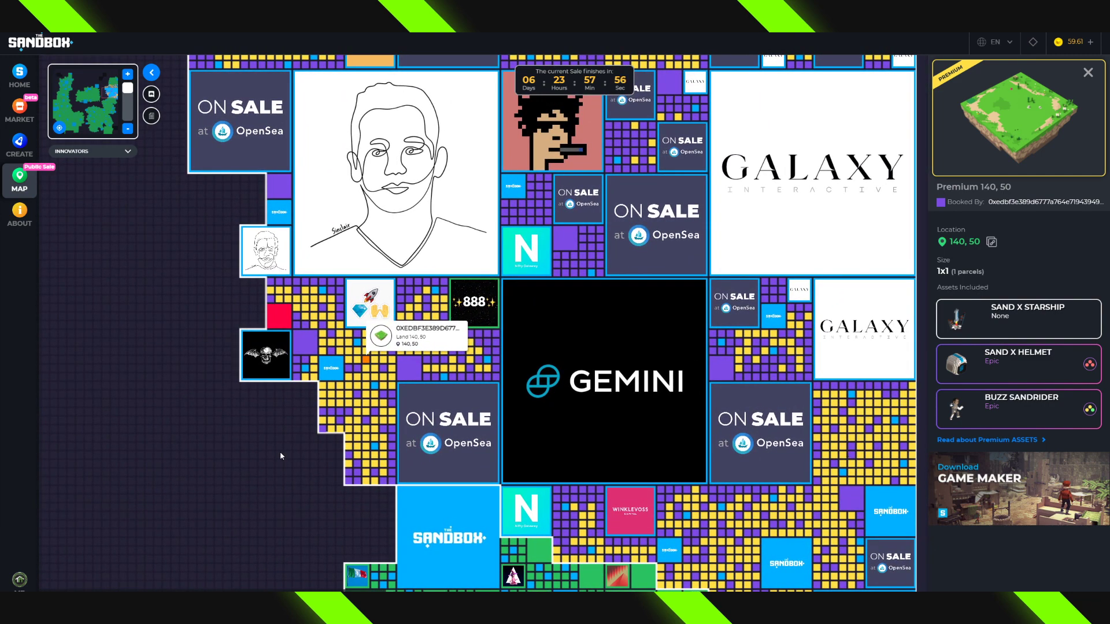
scroll(281, 456, down, 2)
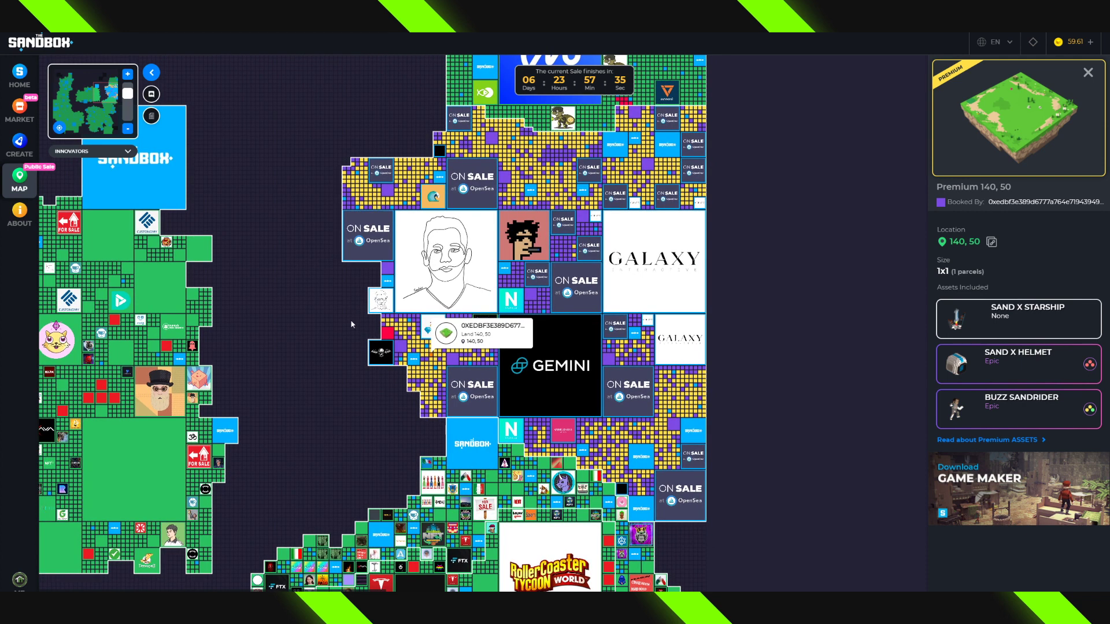
click(340, 289)
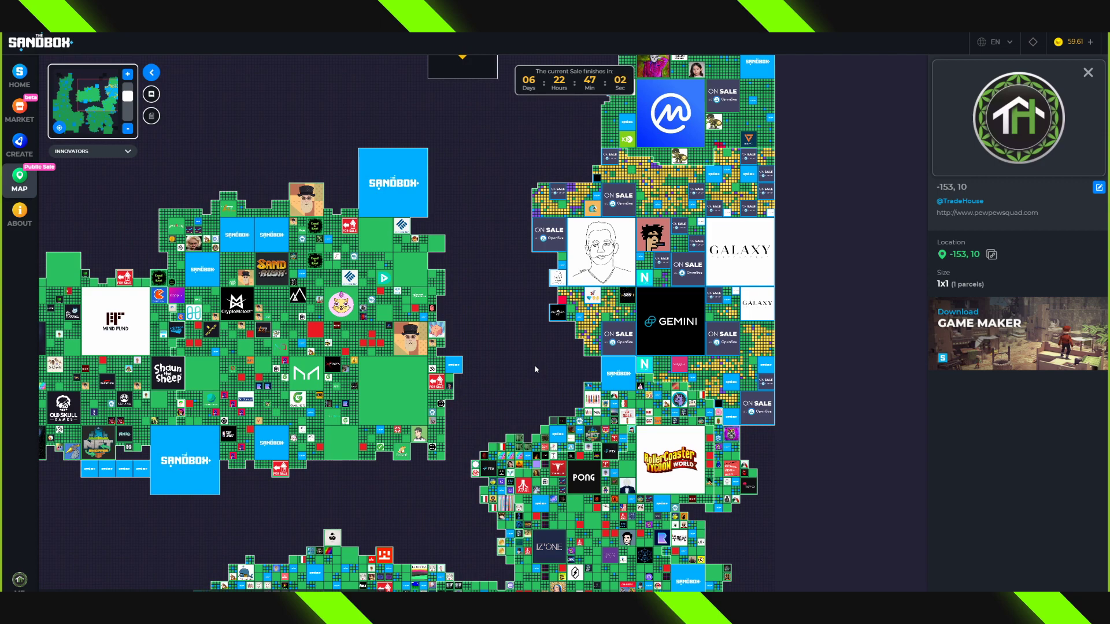
scroll(534, 364, down, 3)
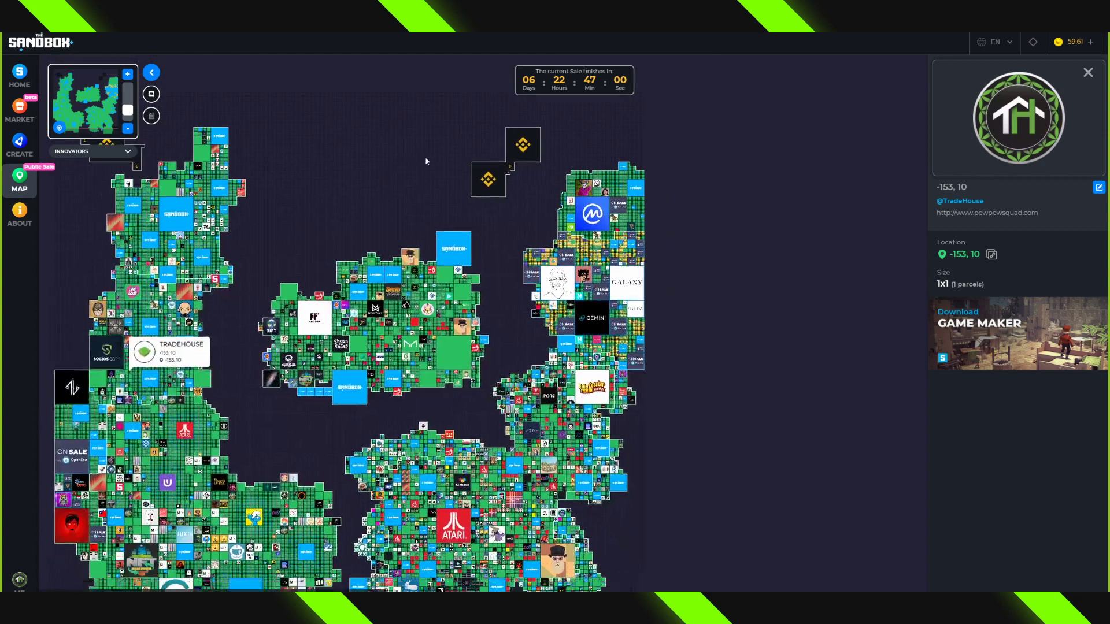
drag(426, 161, 502, 144)
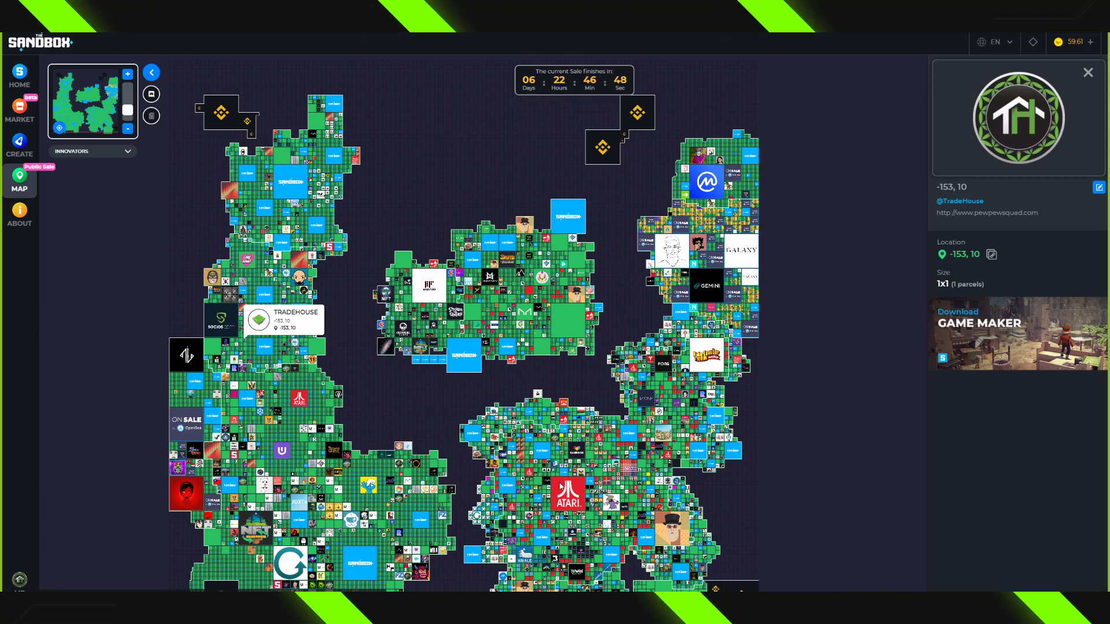
drag(391, 228, 393, 228)
click(392, 227)
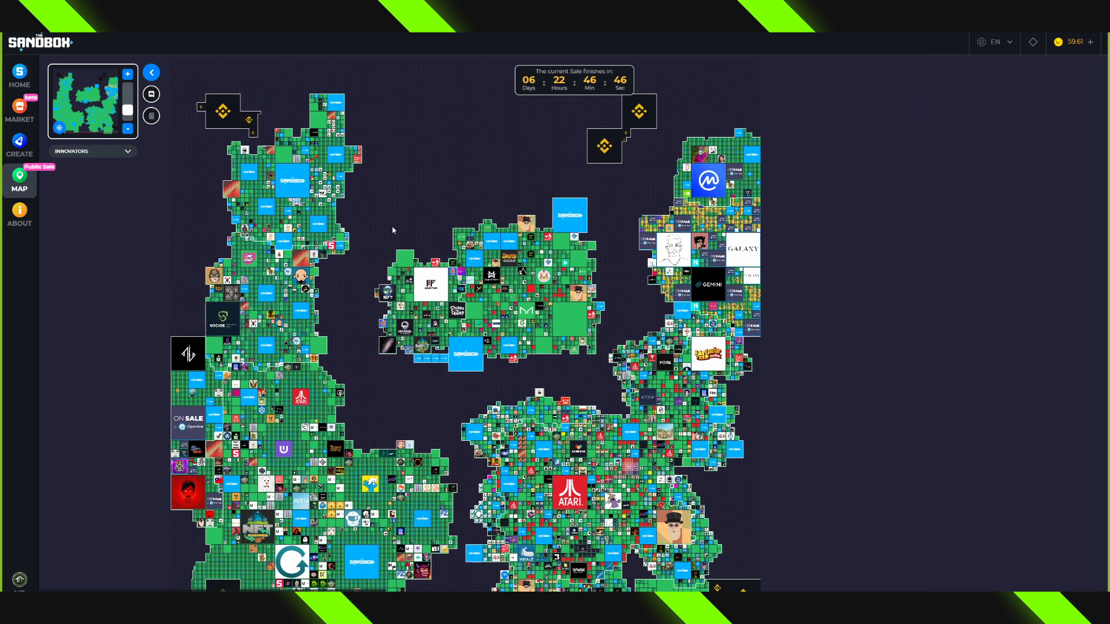